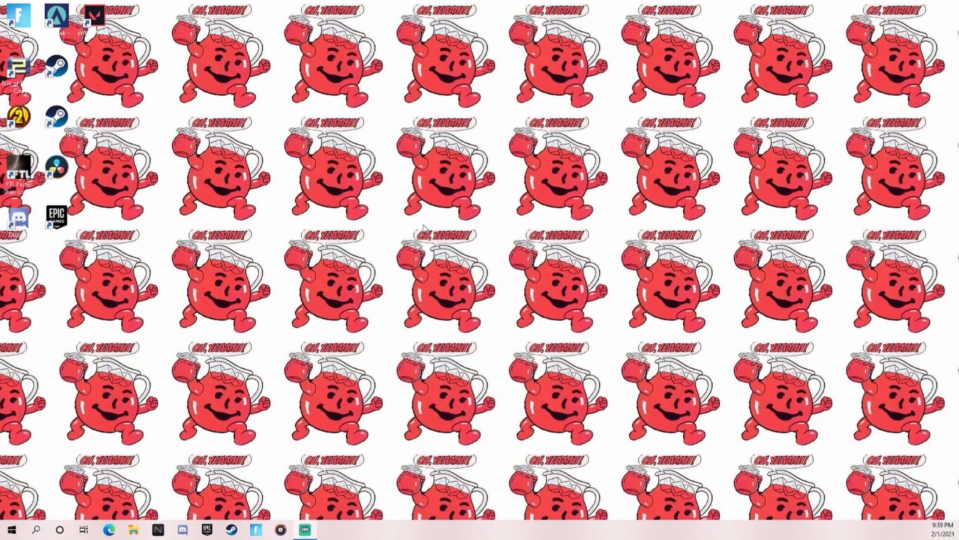
Reach Windows Update via search, maximize Settings and run Check for updates.
left_click(36, 530)
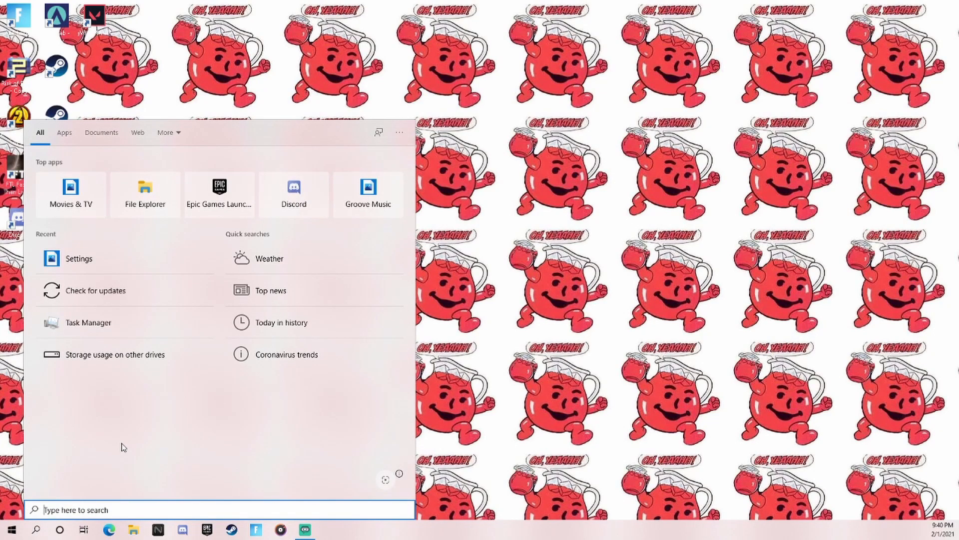
type("upda")
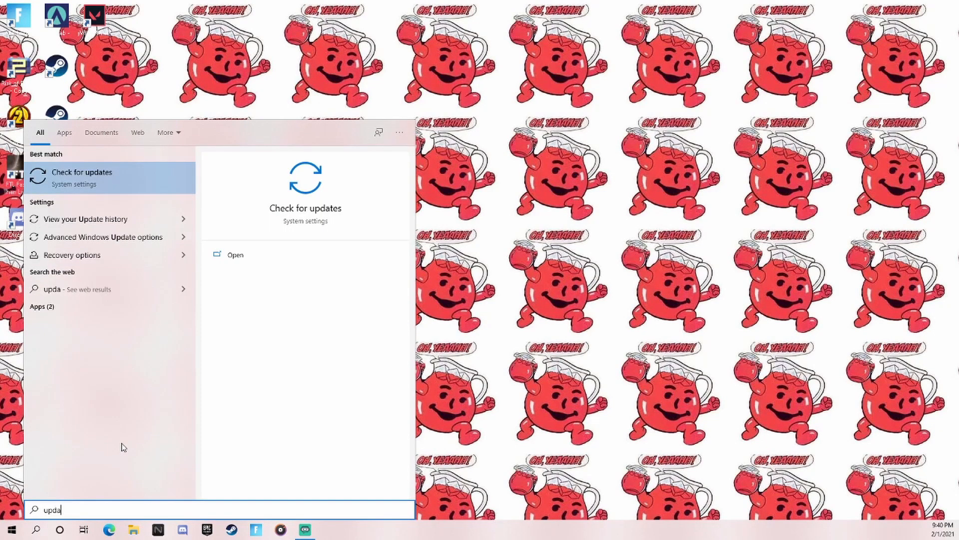
type("tes")
key("Return")
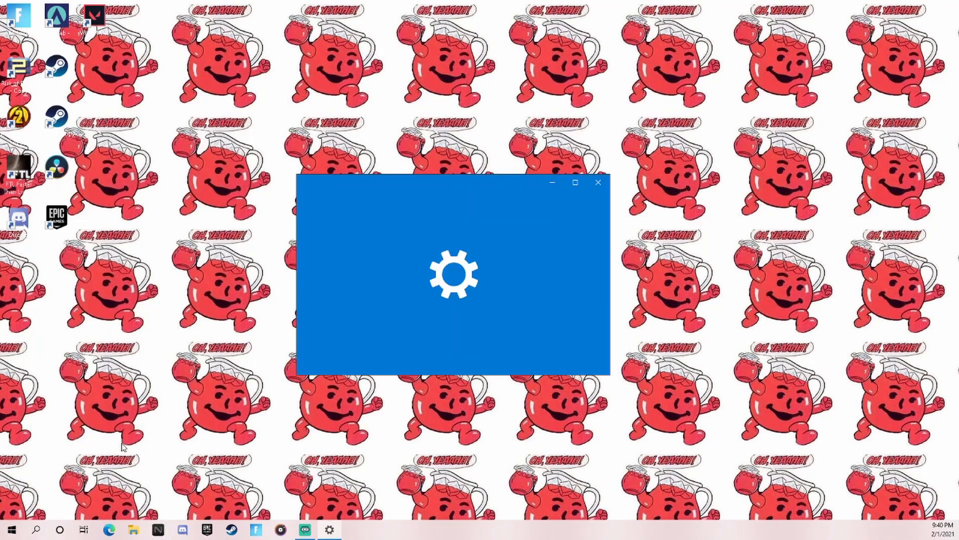
left_click(577, 184)
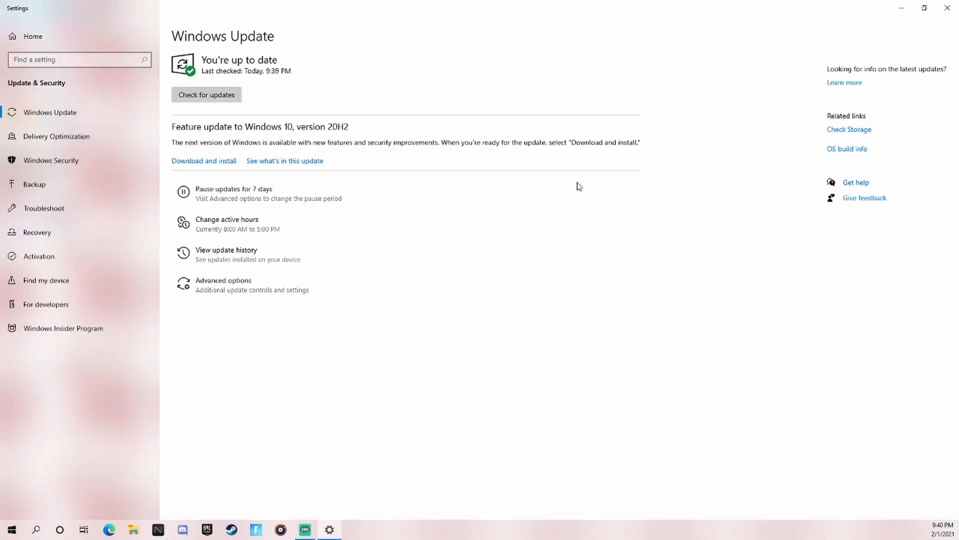
left_click(207, 94)
Relaunch Settings from search and go to System > Notifications & actions.
left_click(946, 9)
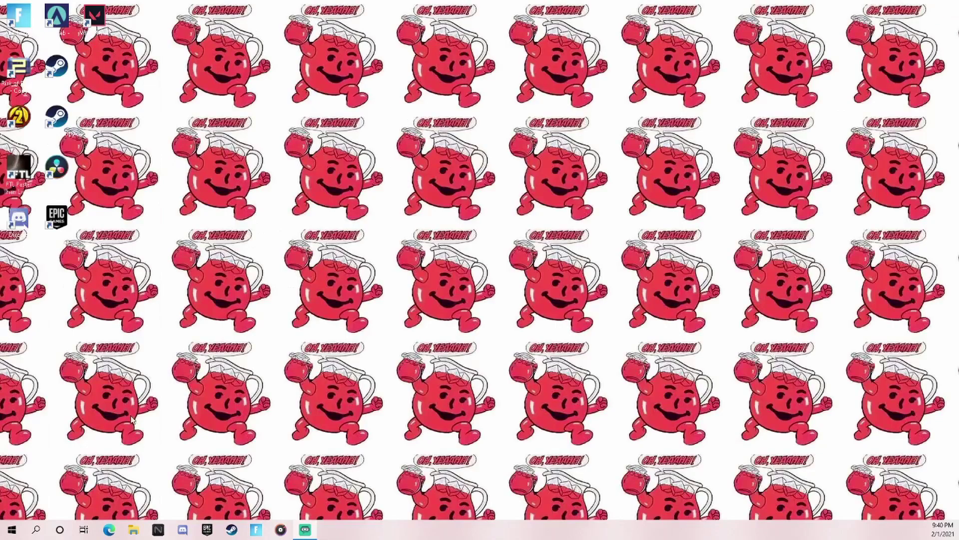
left_click(37, 530)
type("settings")
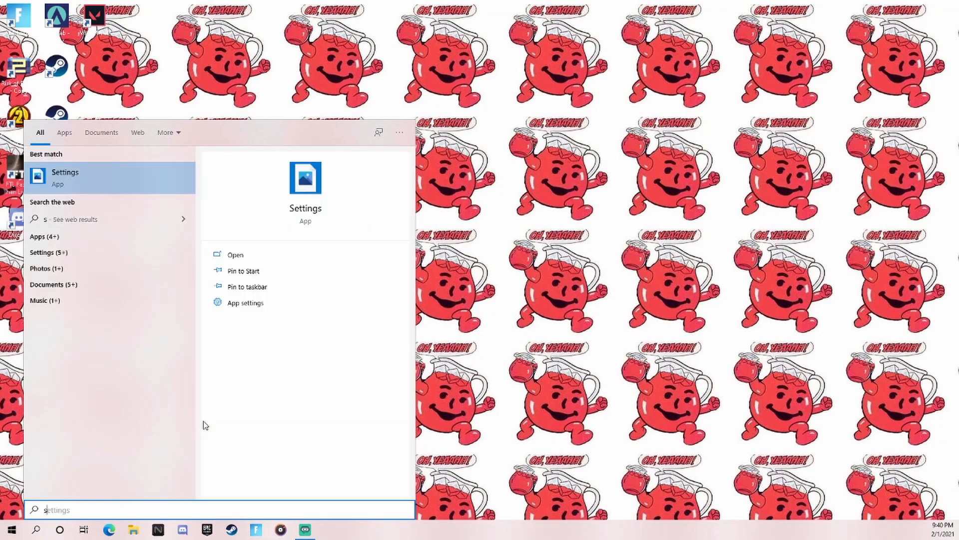
key("Return")
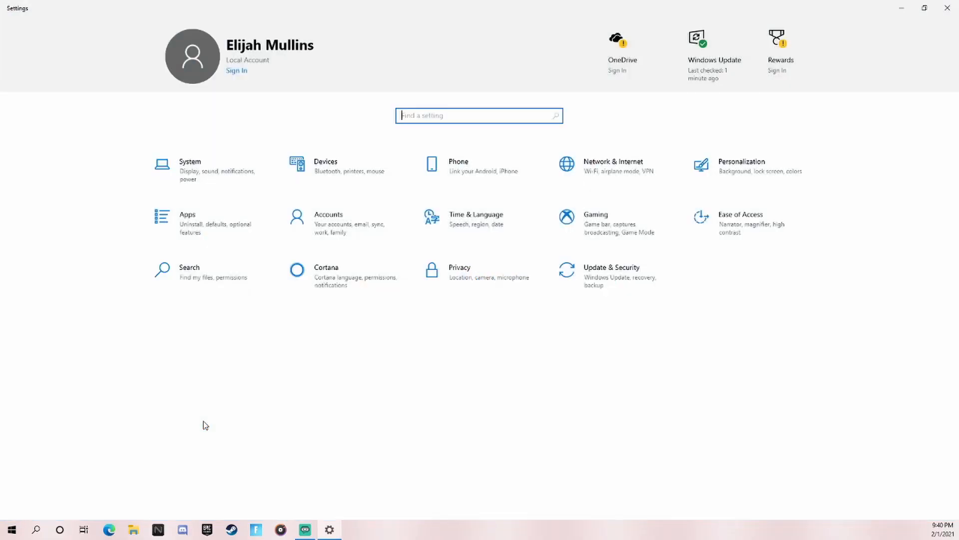
left_click(225, 171)
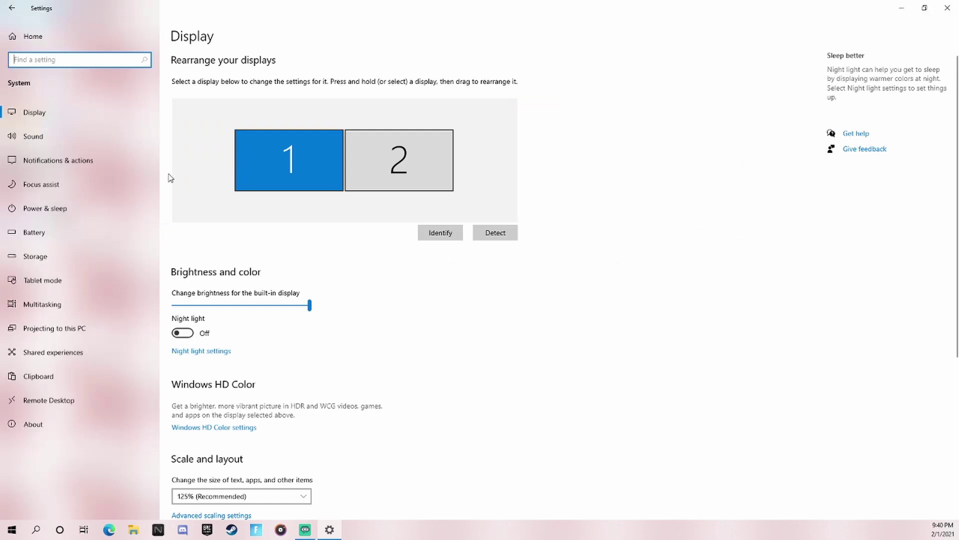
left_click(78, 160)
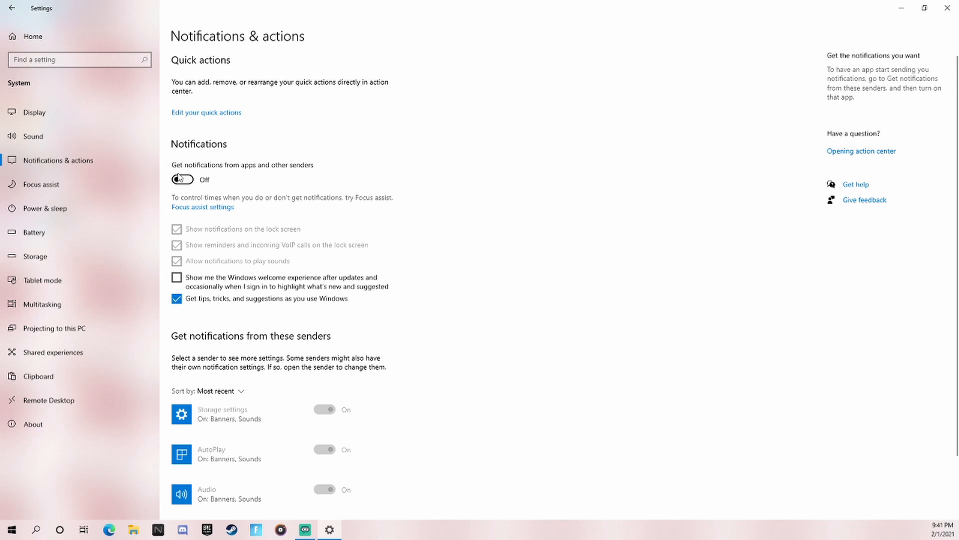
scroll(282, 382, "down", 1)
scroll(282, 381, "down", 1)
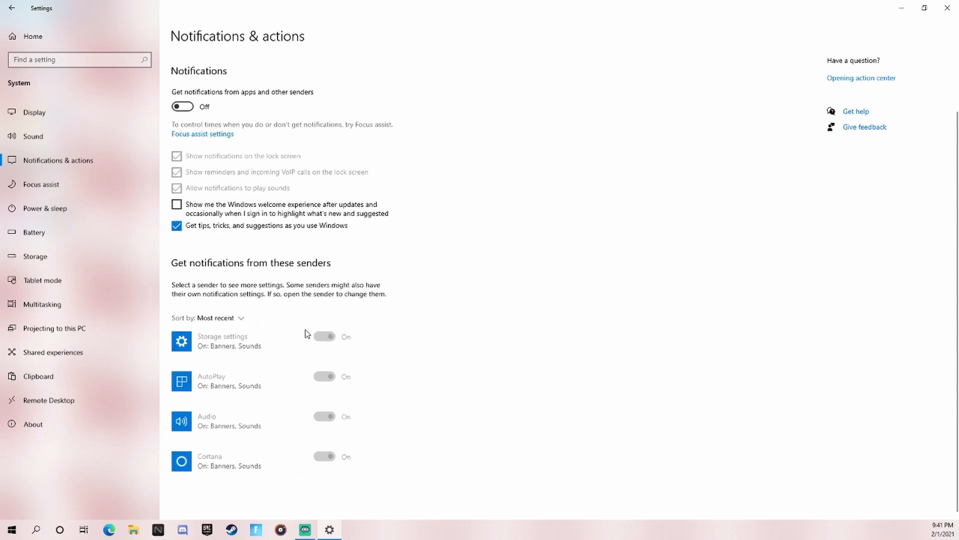
scroll(248, 347, "up", 2)
scroll(248, 348, "up", 1)
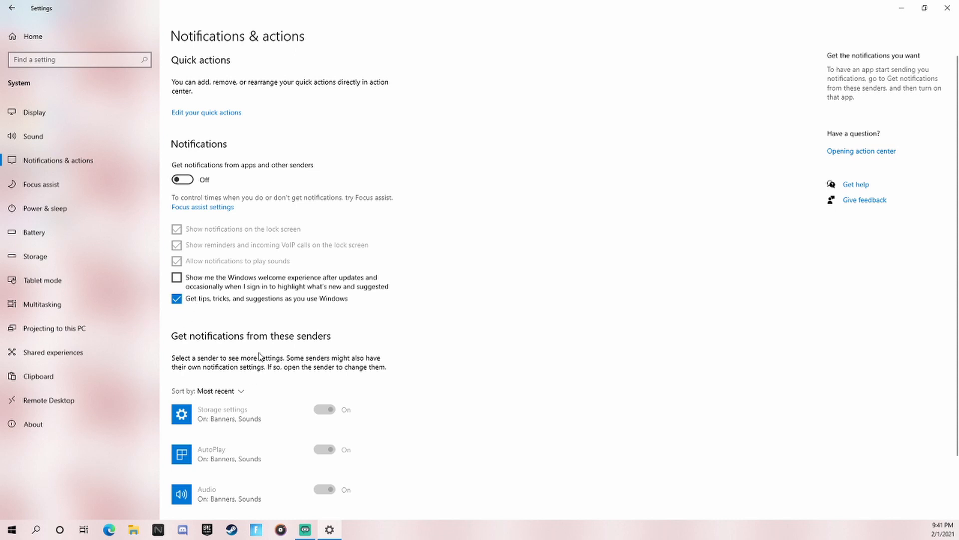
scroll(236, 408, "down", 2)
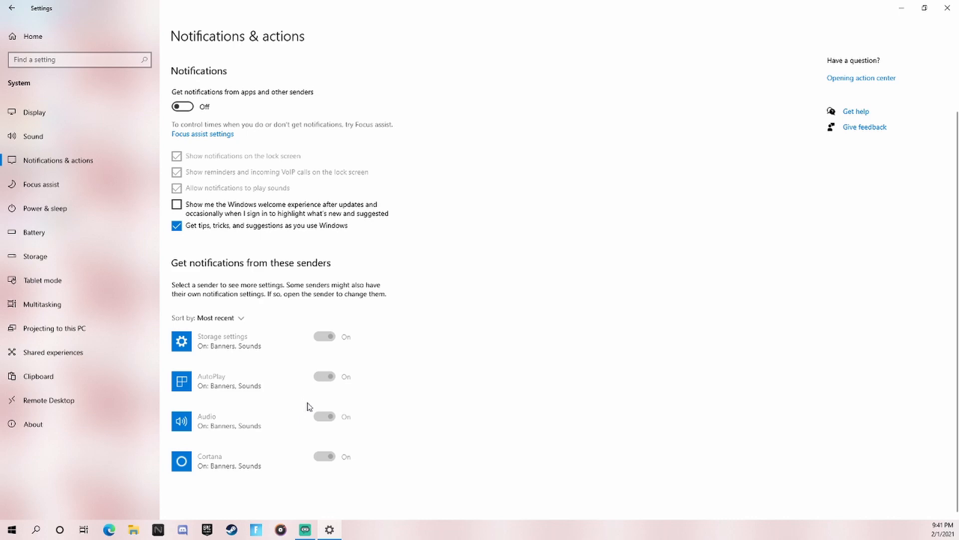
scroll(307, 410, "up", 2)
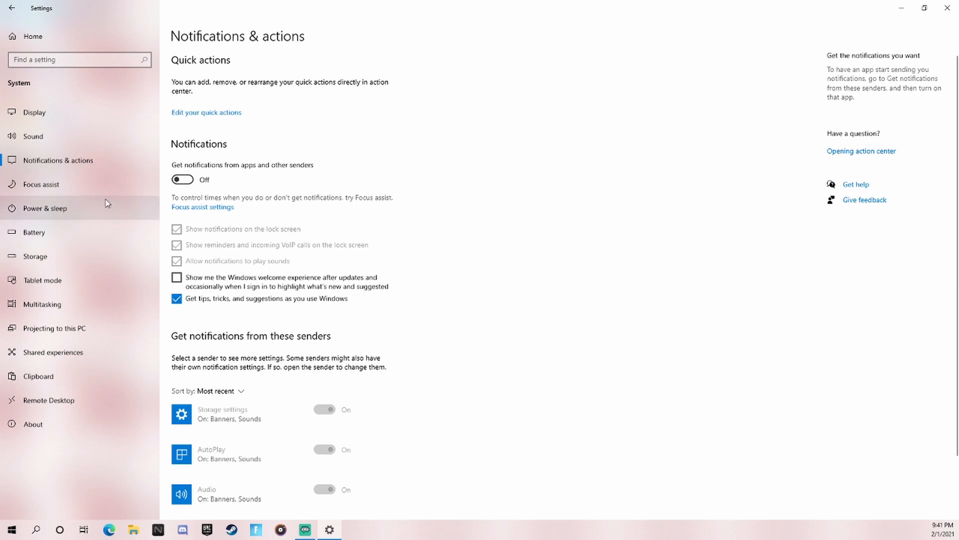
Review Focus assist, Display, Storage and Multitasking pages, then go back to Settings home.
left_click(113, 185)
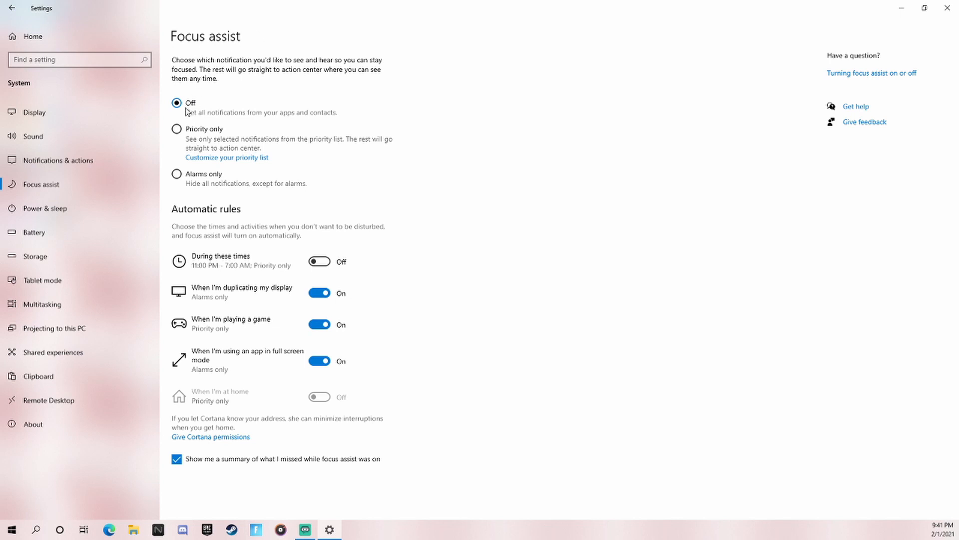
left_click(79, 113)
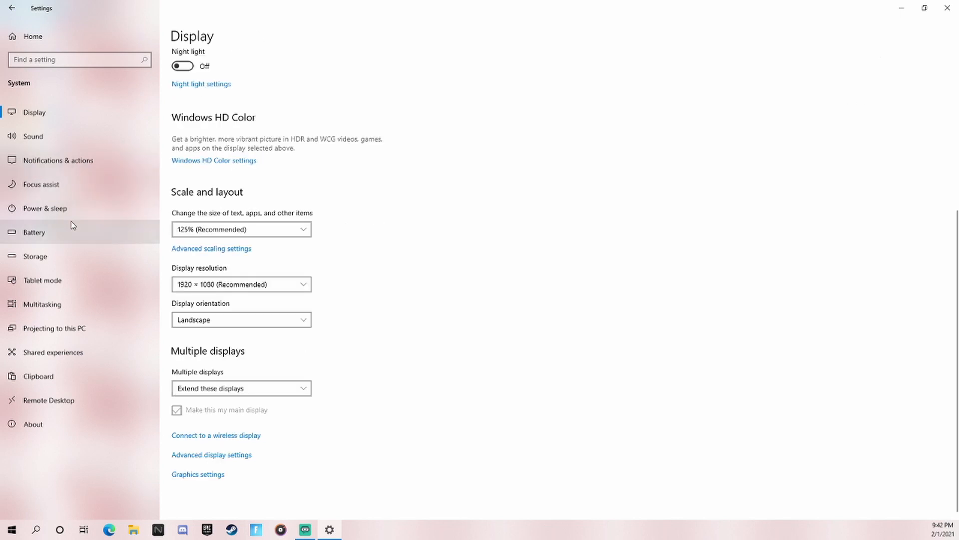
left_click(62, 257)
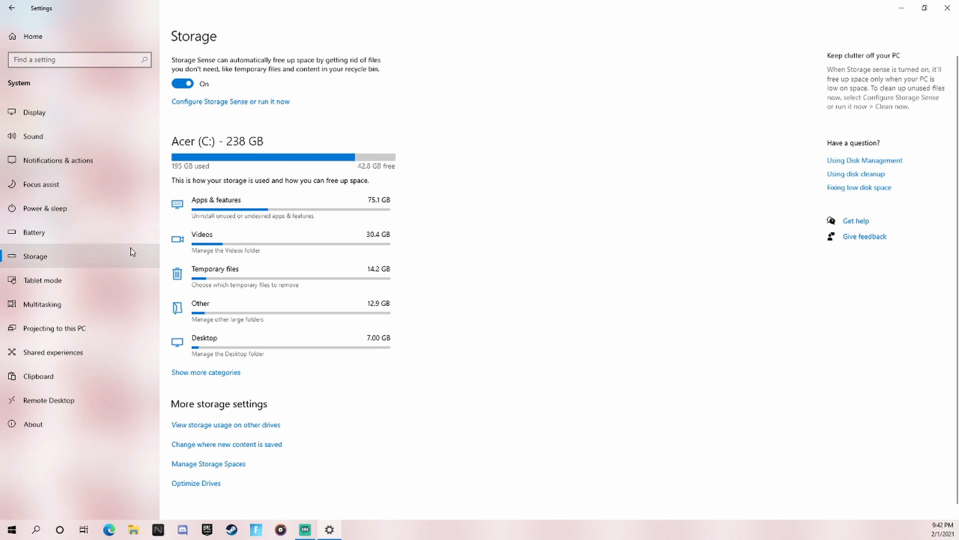
left_click(107, 302)
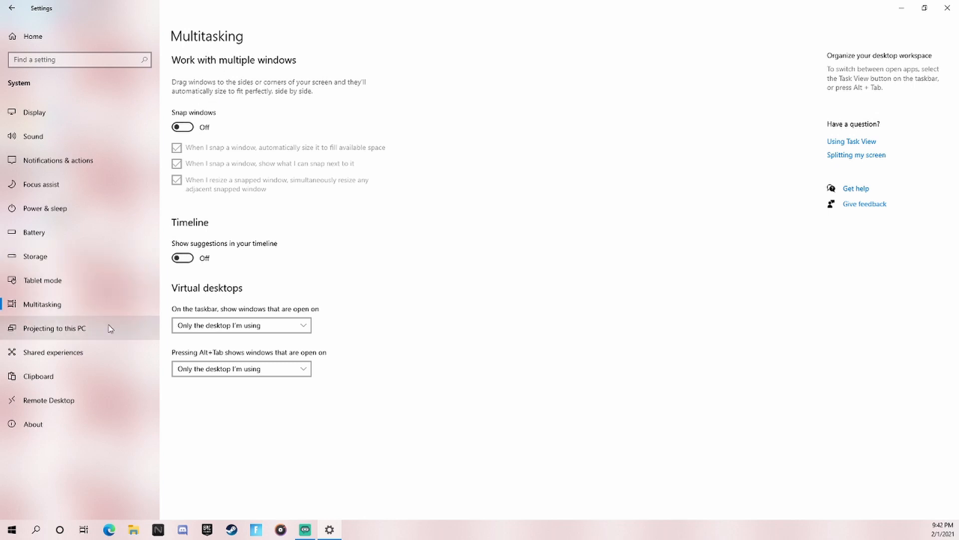
key("BackSpace")
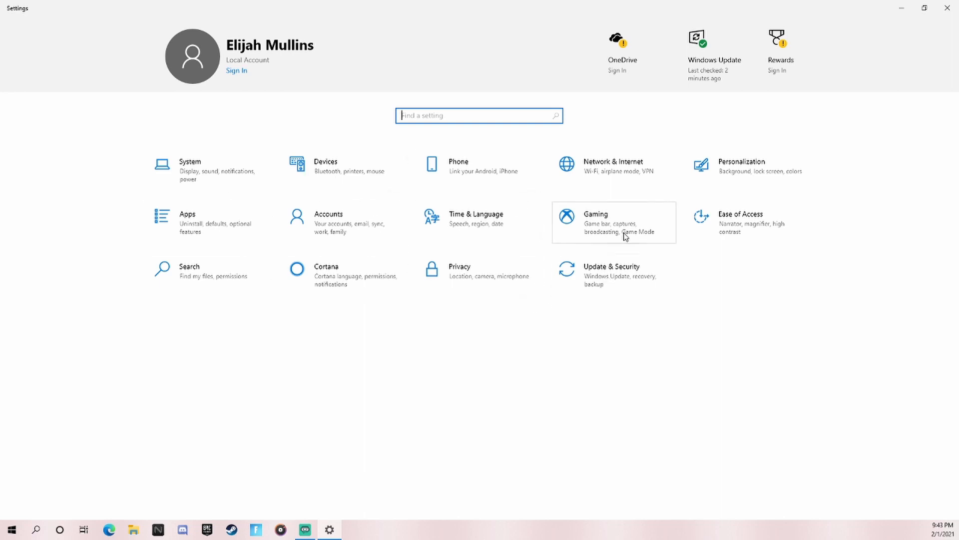
In Gaming settings, review Captures, confirm Game Mode is On and view Xbox Networking.
left_click(623, 229)
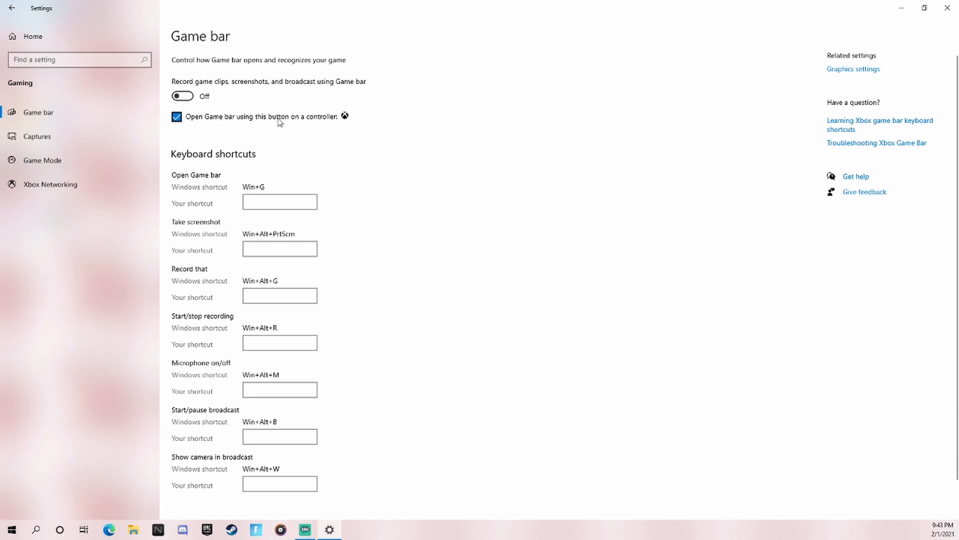
left_click(94, 130)
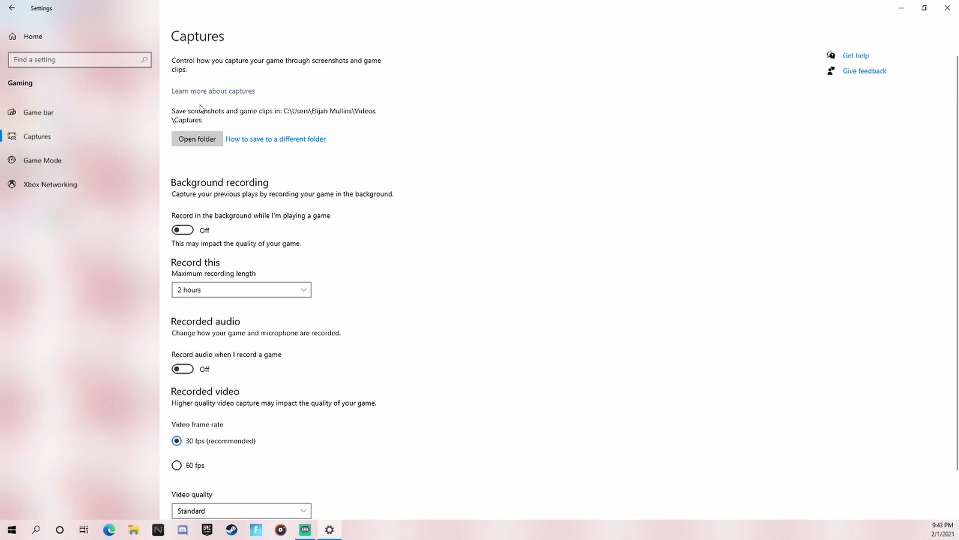
scroll(203, 209, "down", 1)
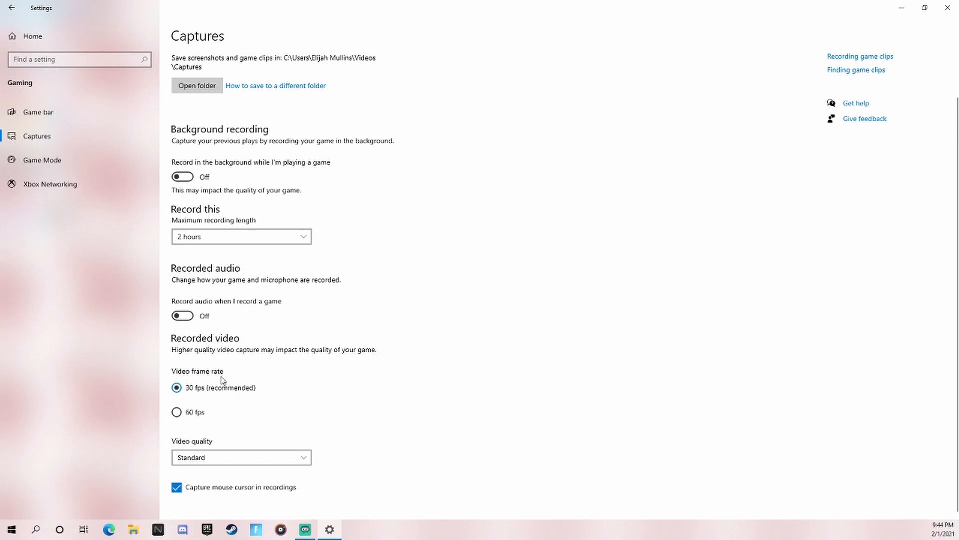
left_click(103, 158)
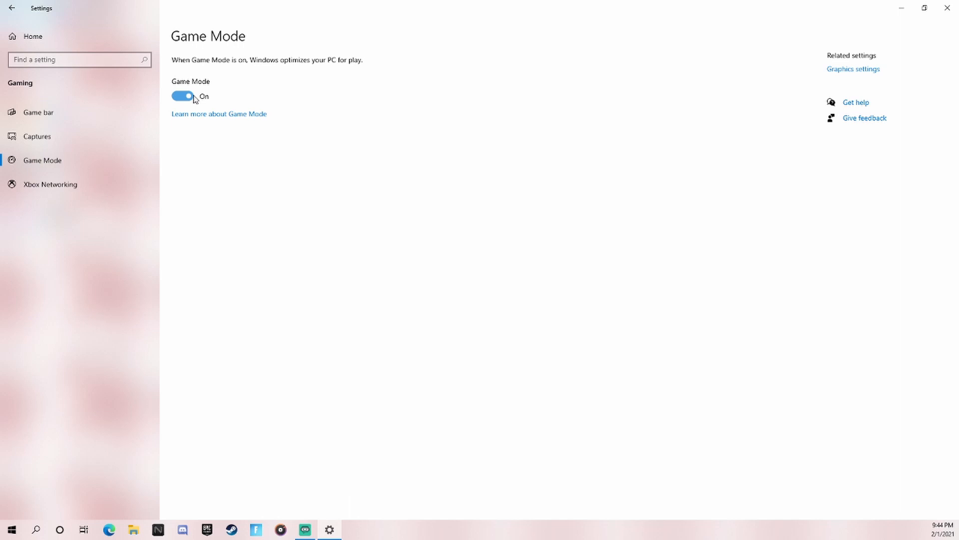
left_click(124, 185)
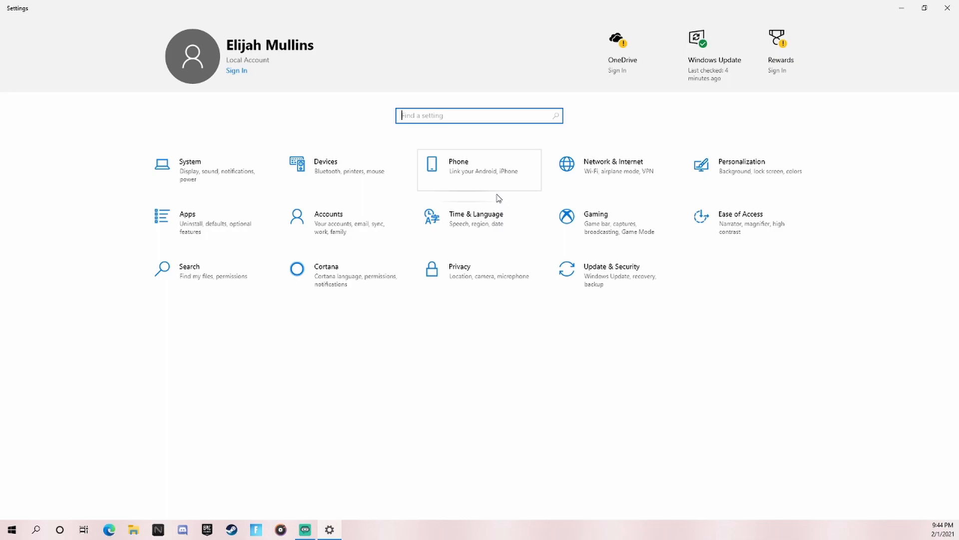
Close Settings, launch NVIDIA Control Panel from the desktop menu and show Adjust image settings with preview.
left_click(947, 9)
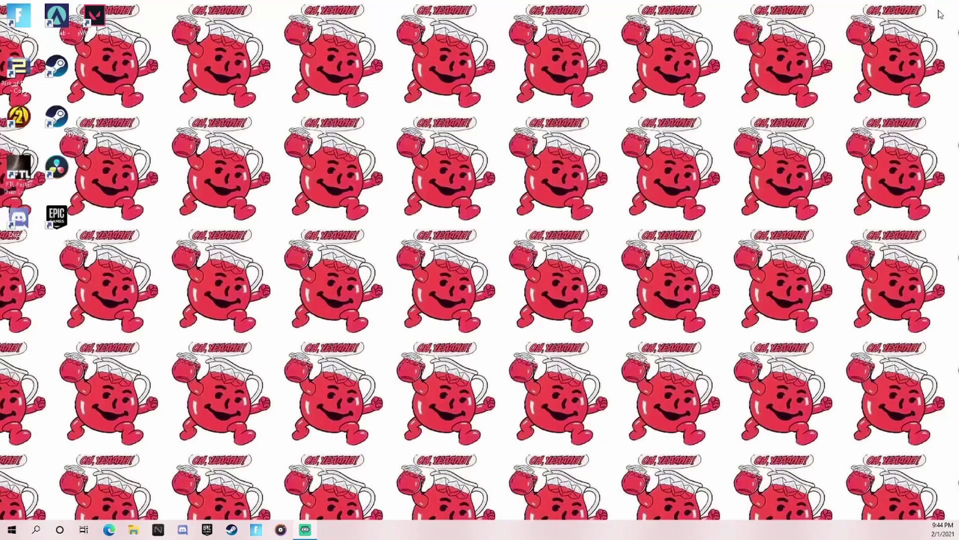
right_click(431, 304)
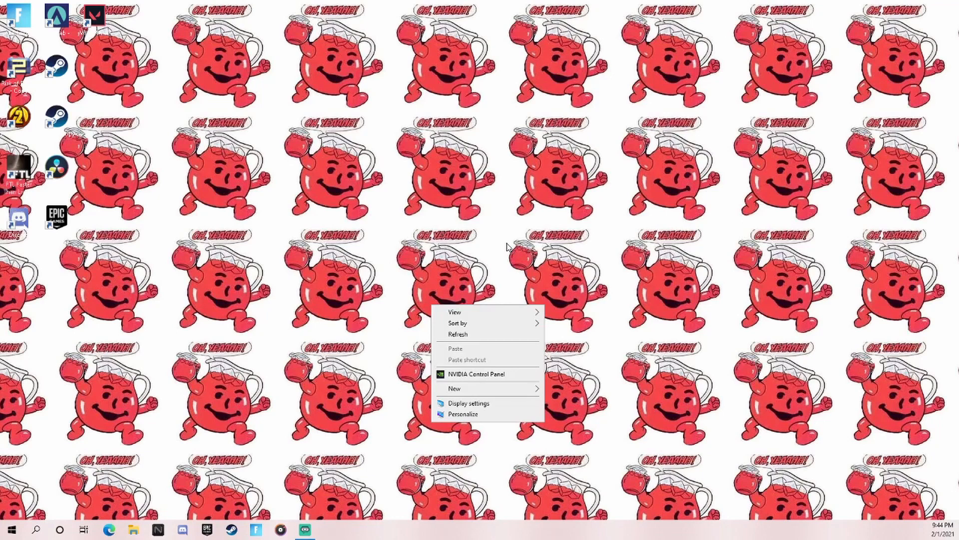
left_click(469, 375)
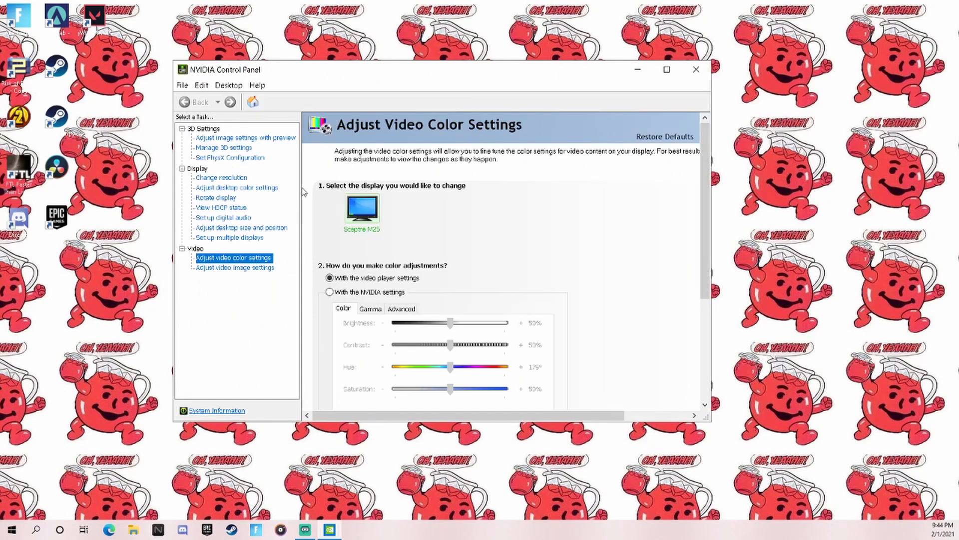
left_click(244, 138)
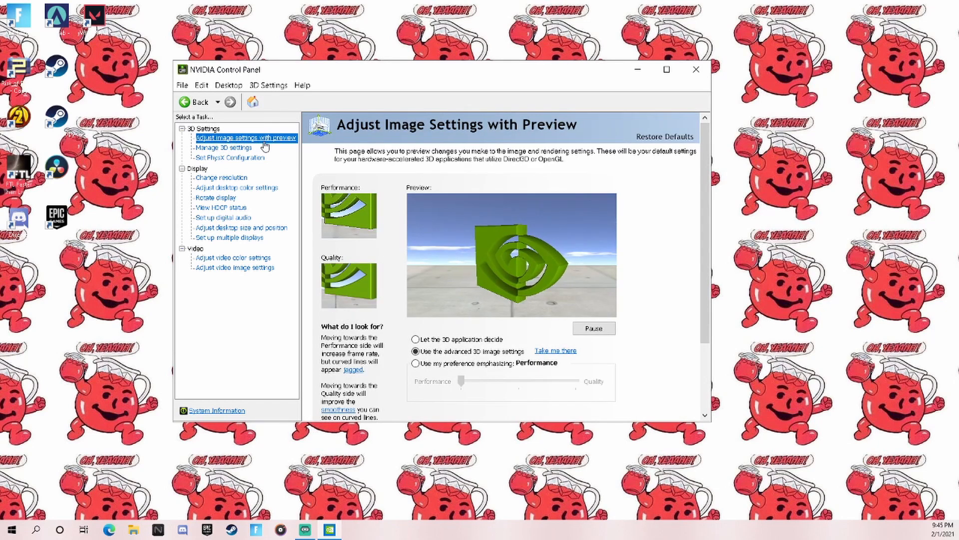
scroll(335, 211, "down", 1)
scroll(336, 210, "down", 2)
scroll(336, 210, "down", 1)
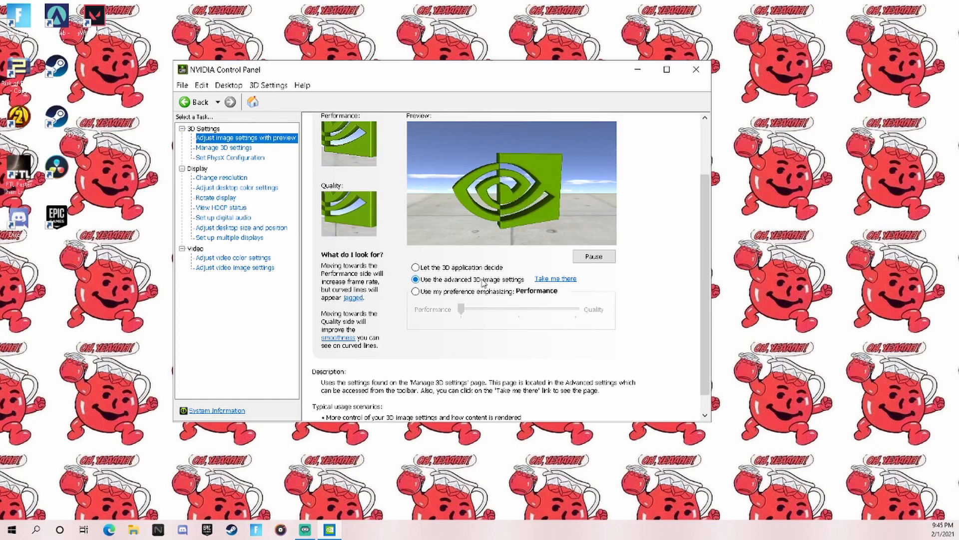
scroll(506, 283, "down", 1)
scroll(517, 277, "down", 1)
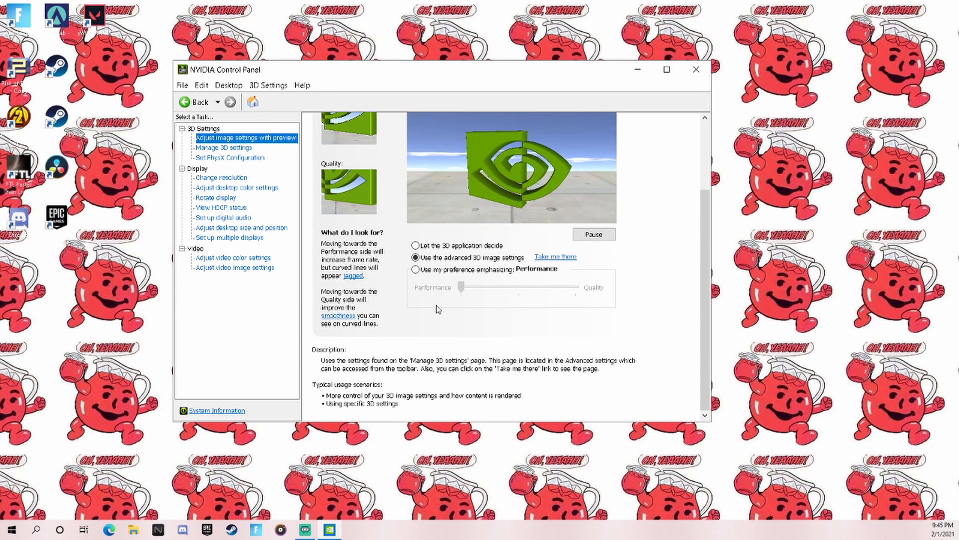
In Manage 3D settings, keep Negative LOD bias at Allow and set Texture filtering - Quality to High performance.
left_click(223, 148)
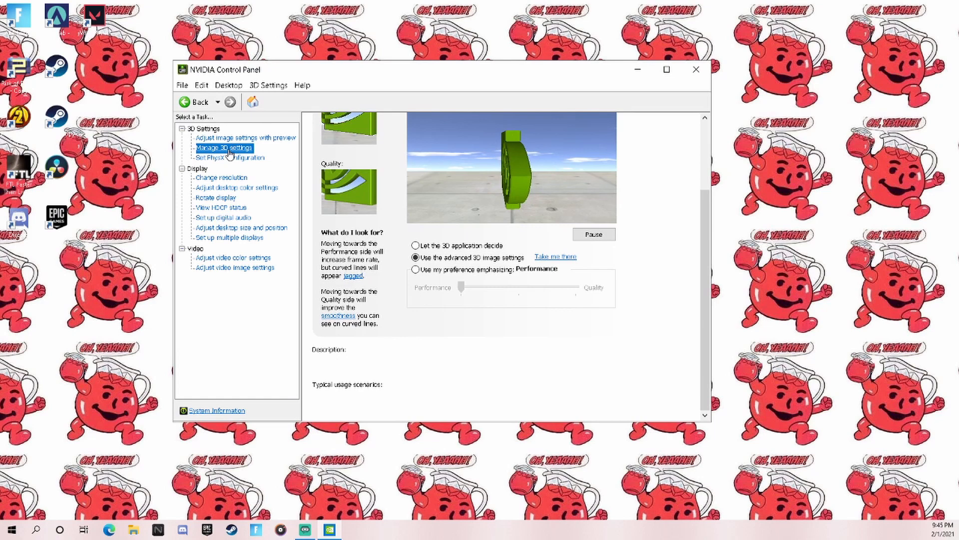
scroll(496, 271, "down", 1)
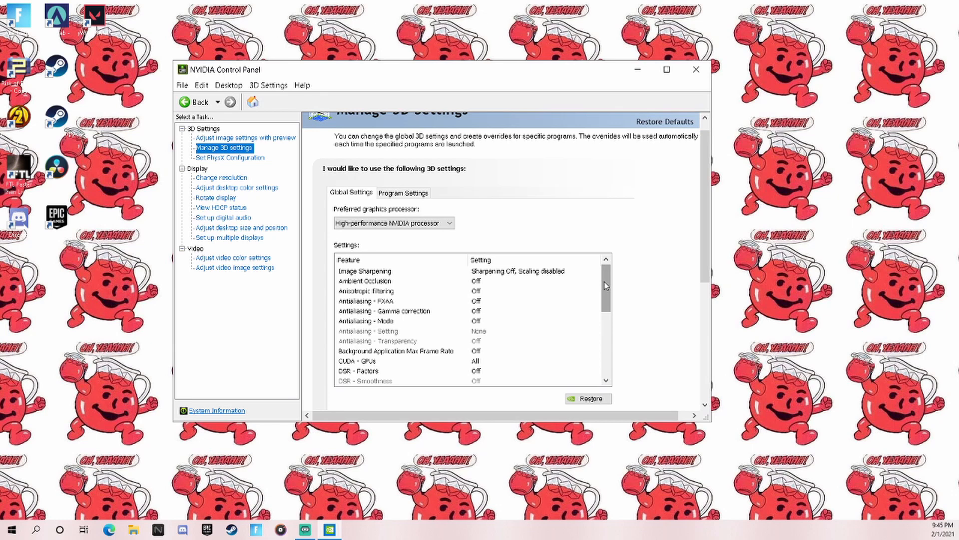
left_click_drag(604, 281, 603, 304)
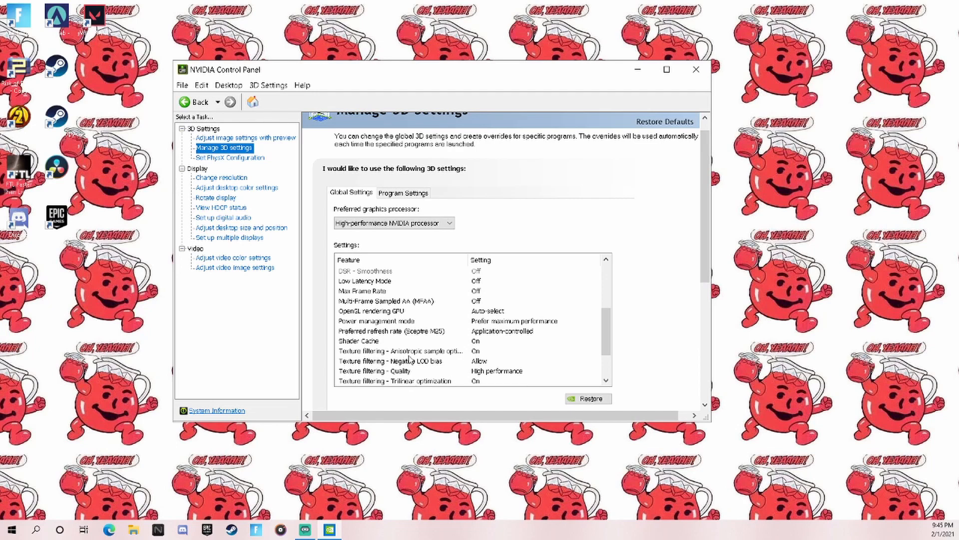
left_click(371, 342)
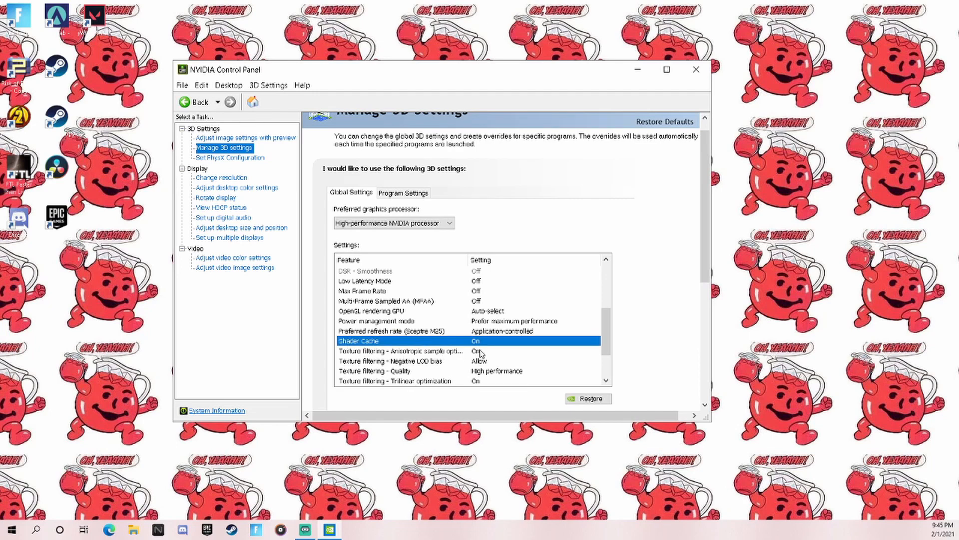
left_click(488, 351)
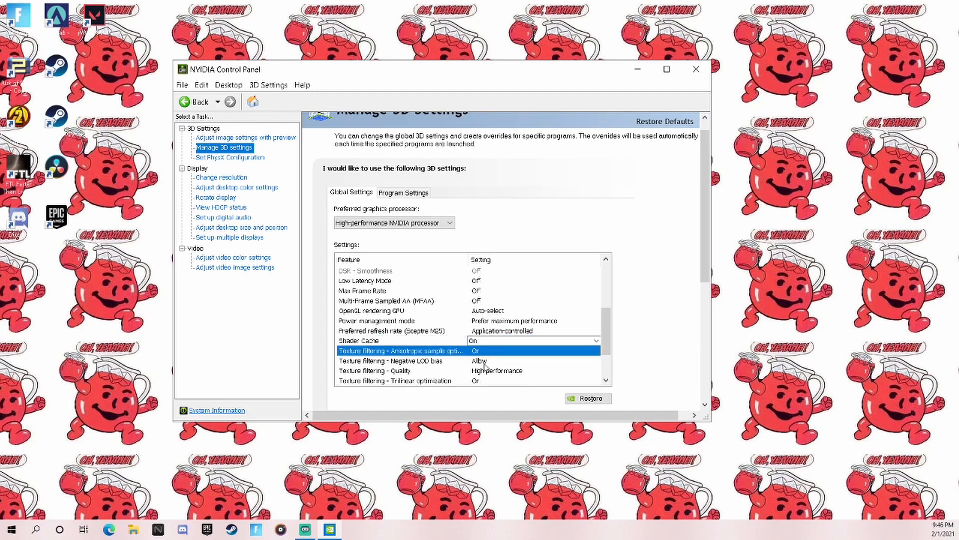
left_click(375, 361)
left_click(488, 361)
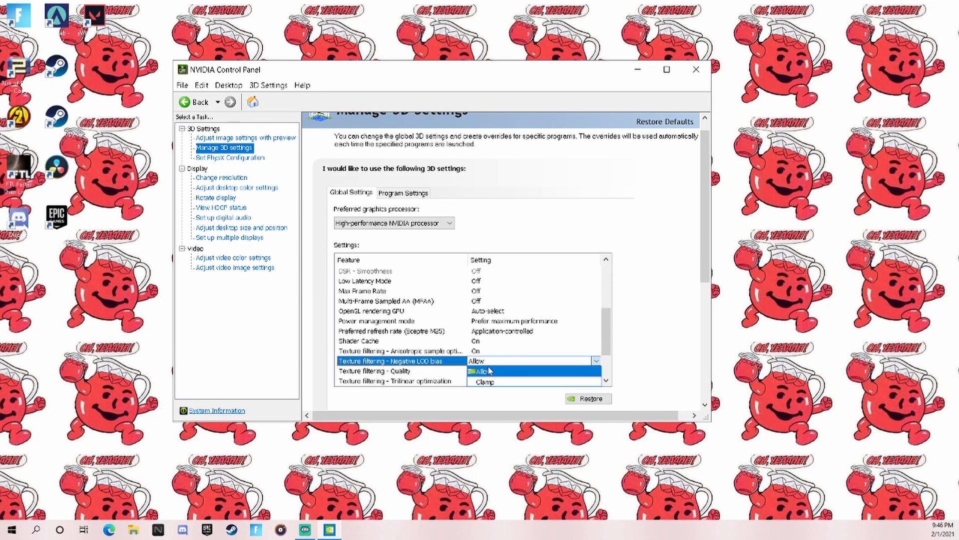
left_click(480, 361)
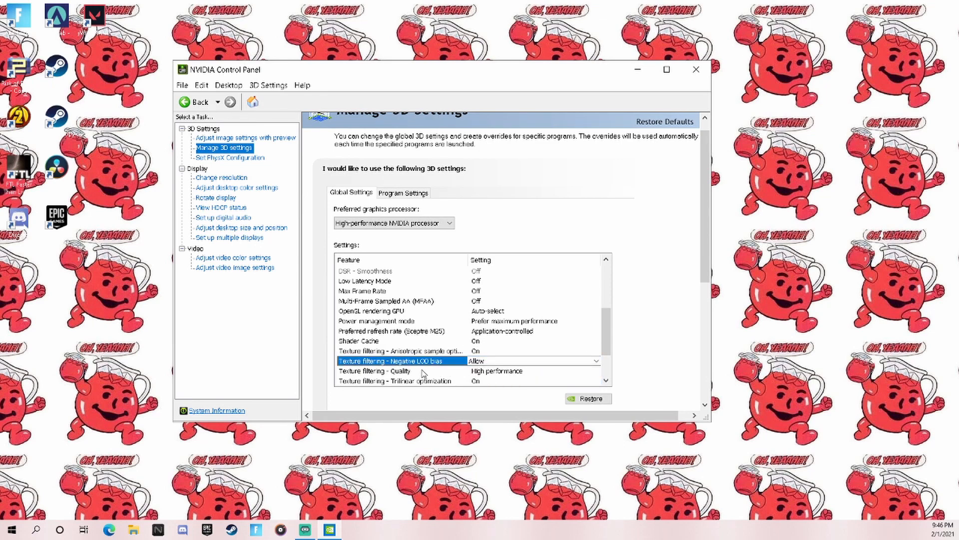
left_click(492, 372)
left_click(495, 371)
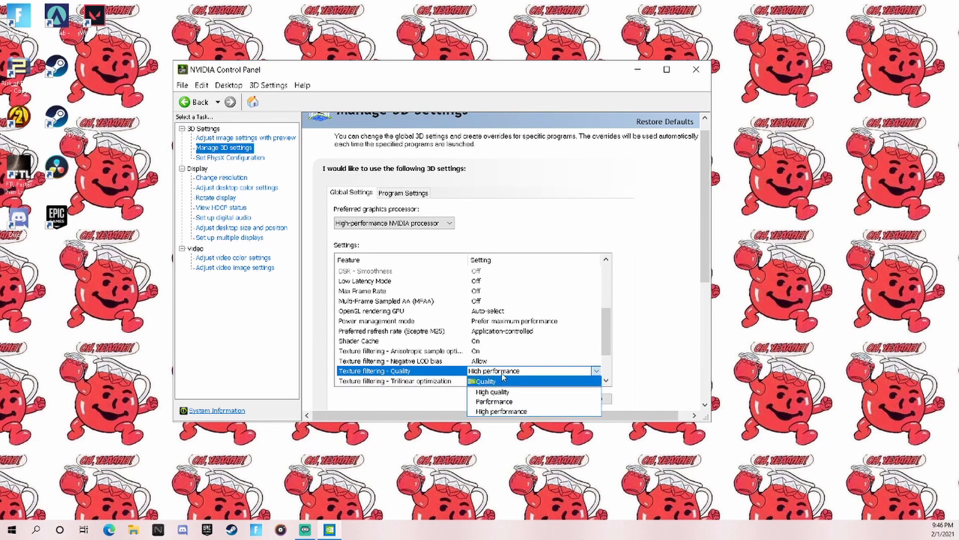
left_click(501, 411)
scroll(512, 366, "down", 1)
scroll(491, 360, "down", 1)
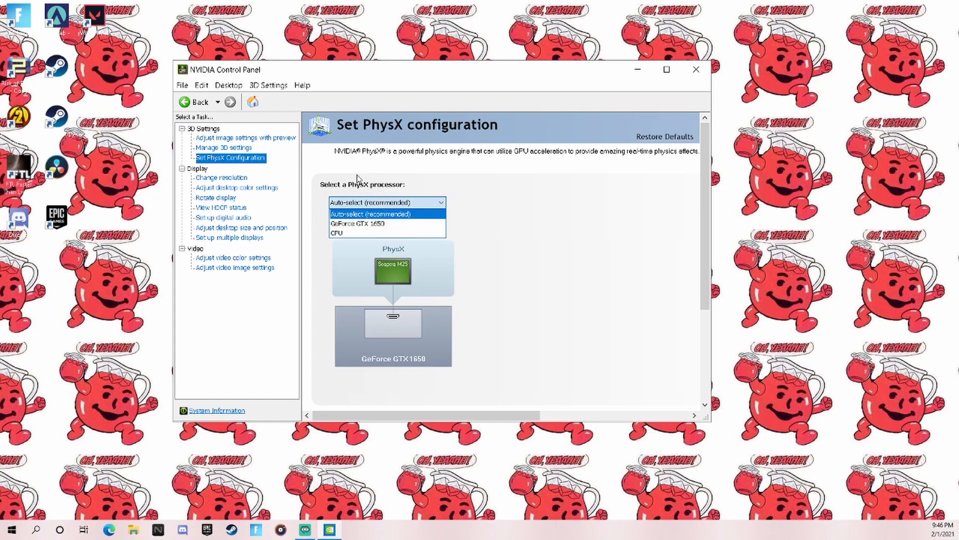
Set the PhysX processor to GeForce GTX 1650.
left_click(360, 203)
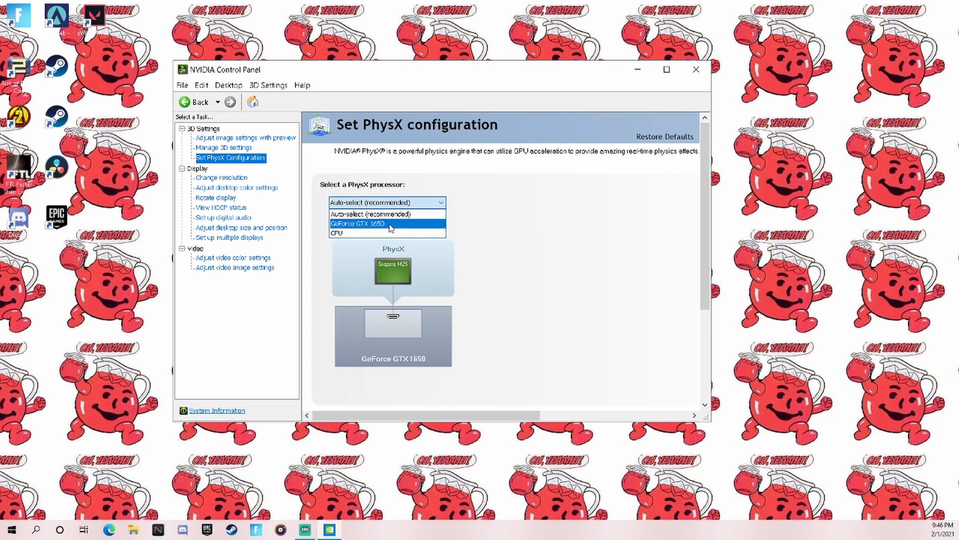
left_click(390, 224)
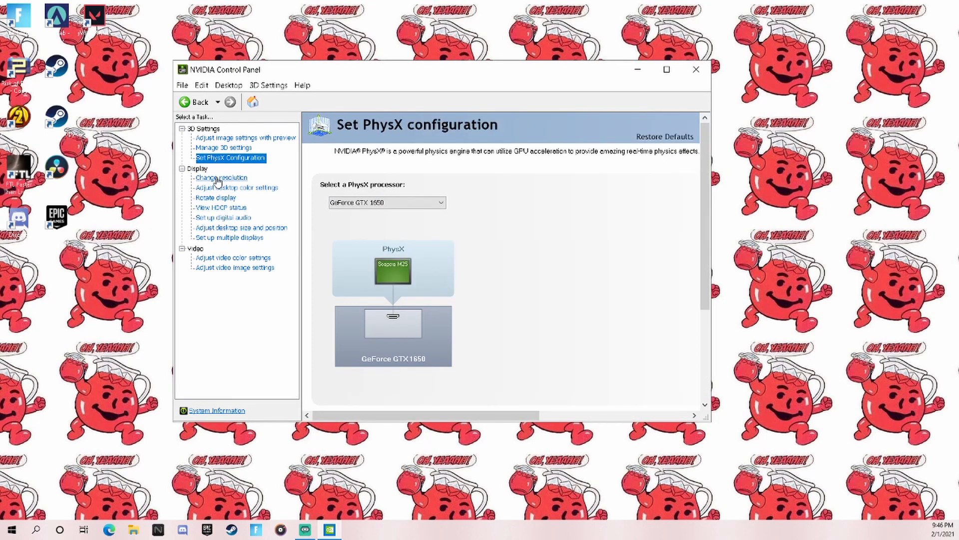
In Change resolution, apply 1920 × 1080 native at 165Hz and confirm the new configuration.
left_click(217, 178)
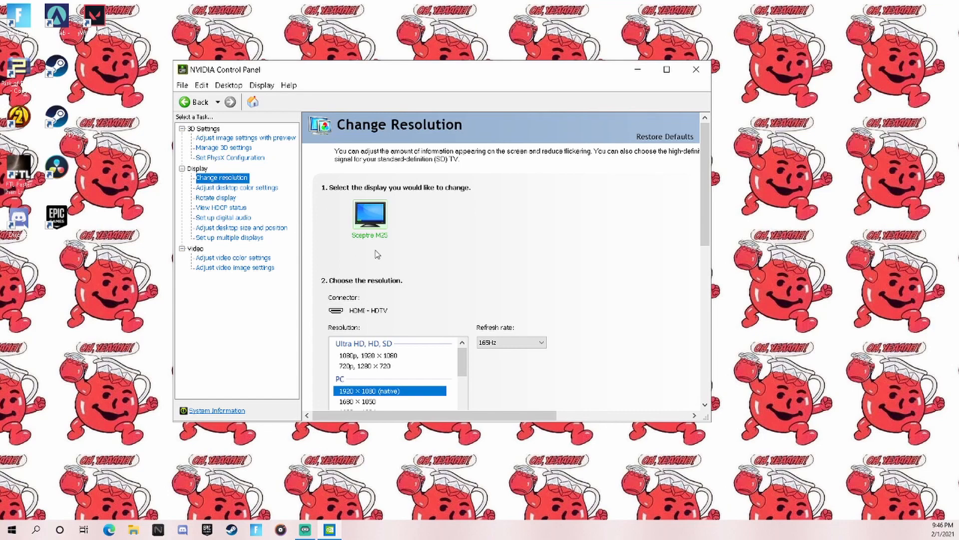
scroll(442, 253, "down", 1)
scroll(487, 345, "down", 2)
scroll(494, 328, "down", 1)
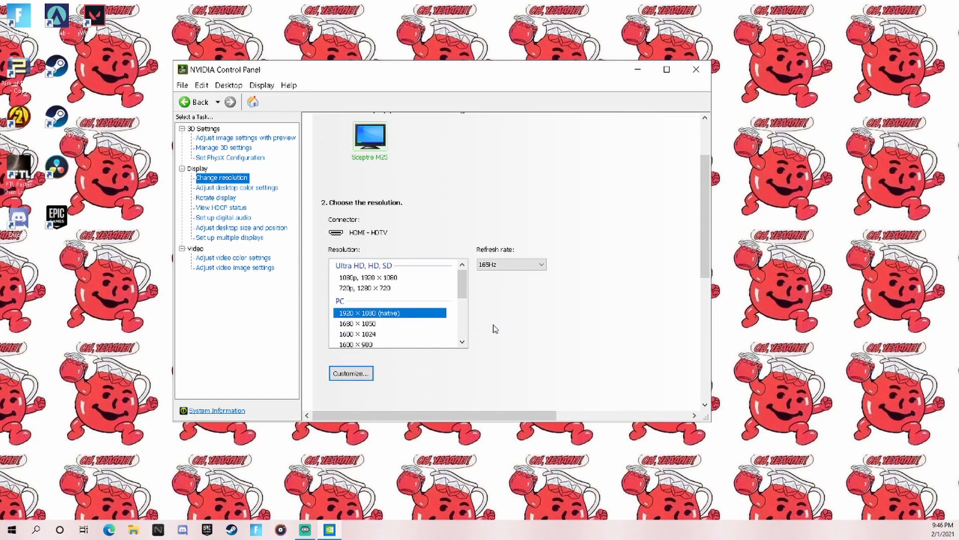
left_click(511, 265)
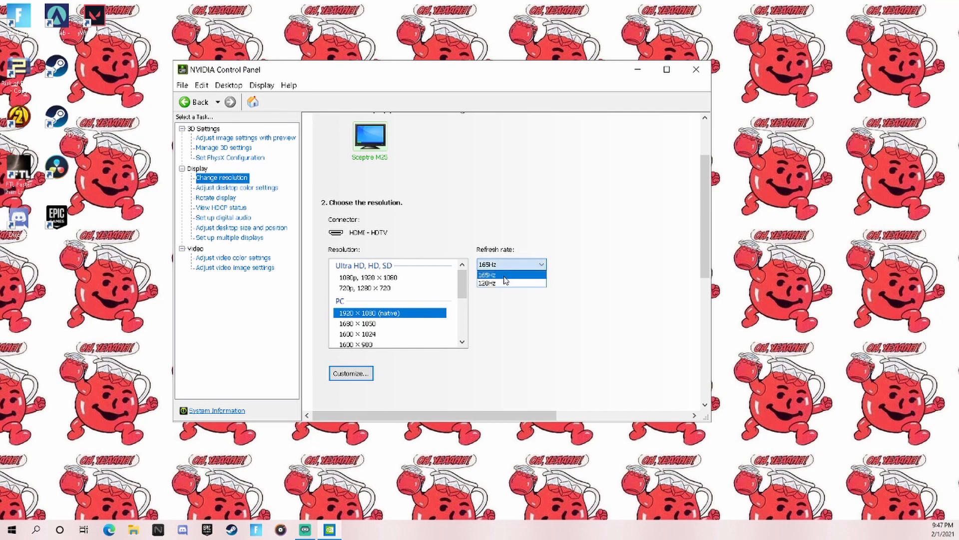
left_click(505, 274)
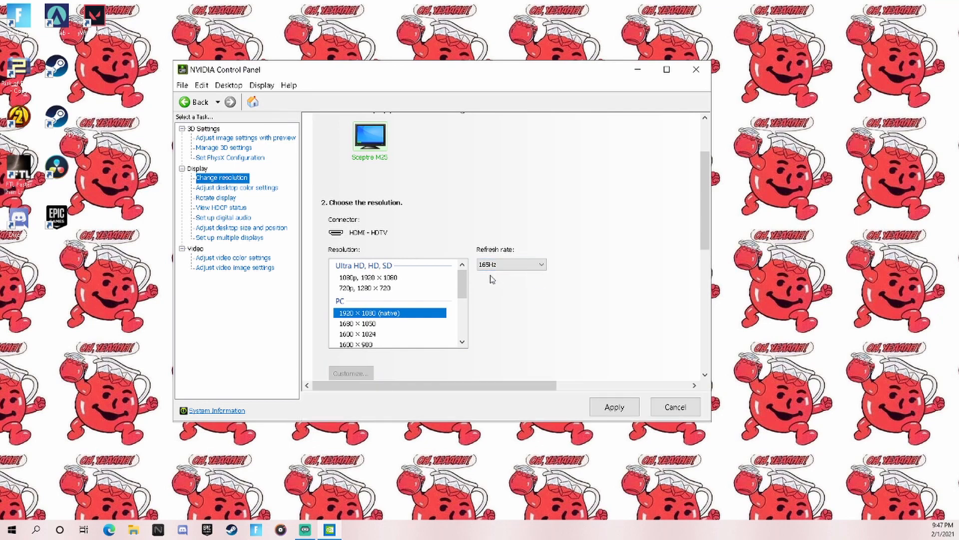
scroll(398, 323, "down", 1)
scroll(398, 323, "up", 1)
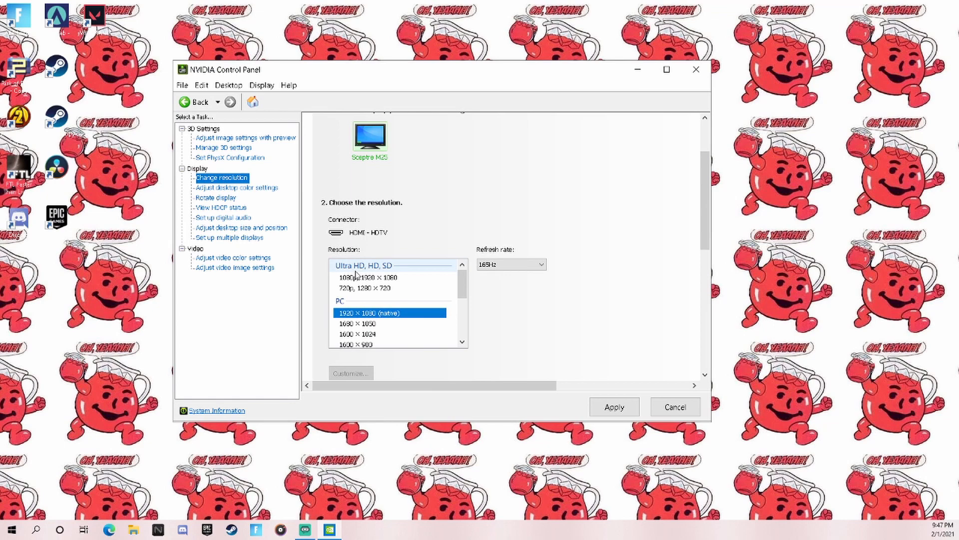
scroll(360, 300, "down", 3)
scroll(371, 304, "down", 3)
scroll(372, 315, "down", 3)
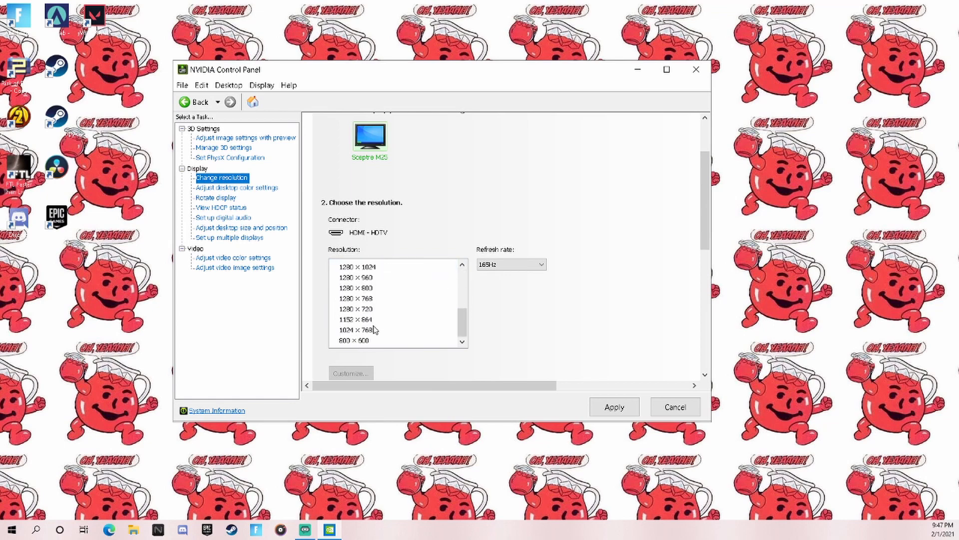
scroll(374, 330, "up", 3)
scroll(368, 326, "up", 3)
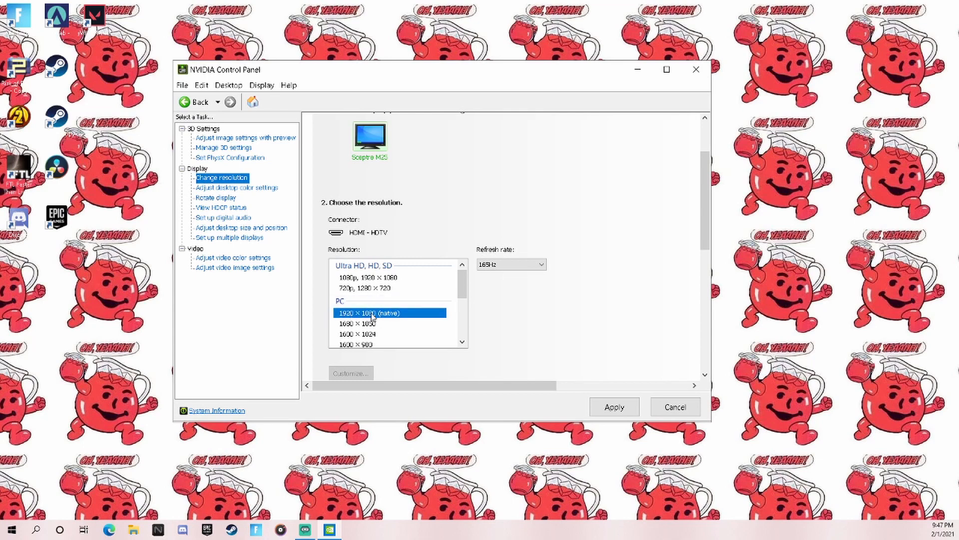
scroll(373, 316, "down", 1)
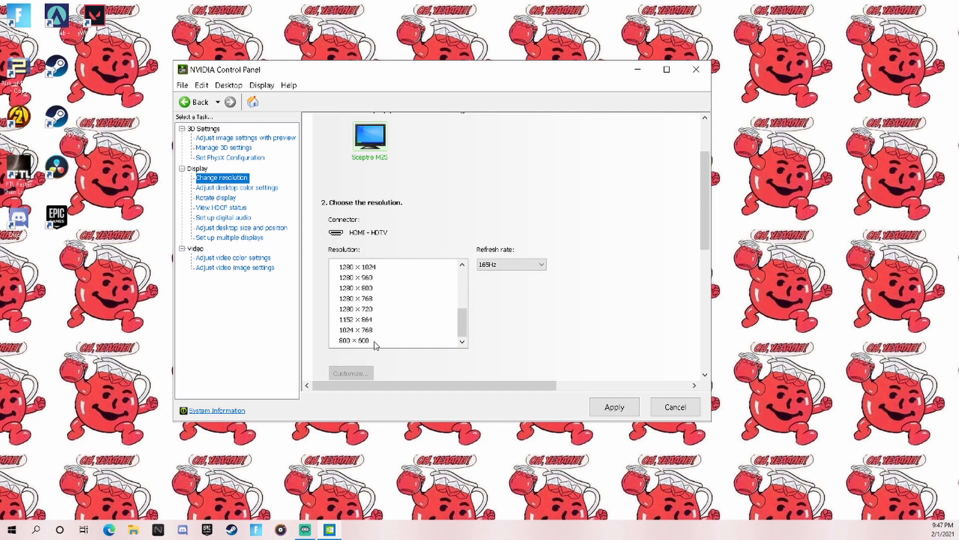
scroll(382, 344, "up", 2)
scroll(381, 344, "up", 2)
scroll(384, 338, "down", 2)
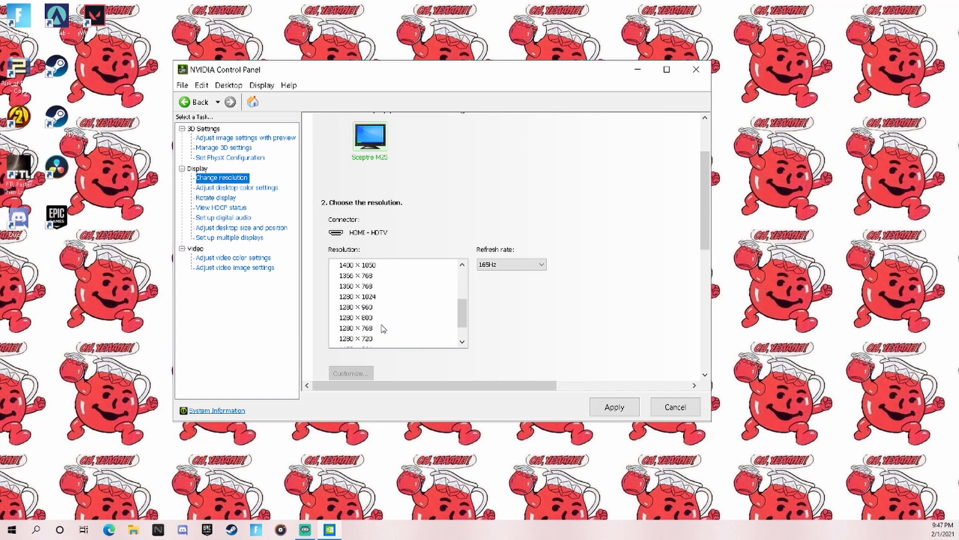
scroll(386, 330, "down", 2)
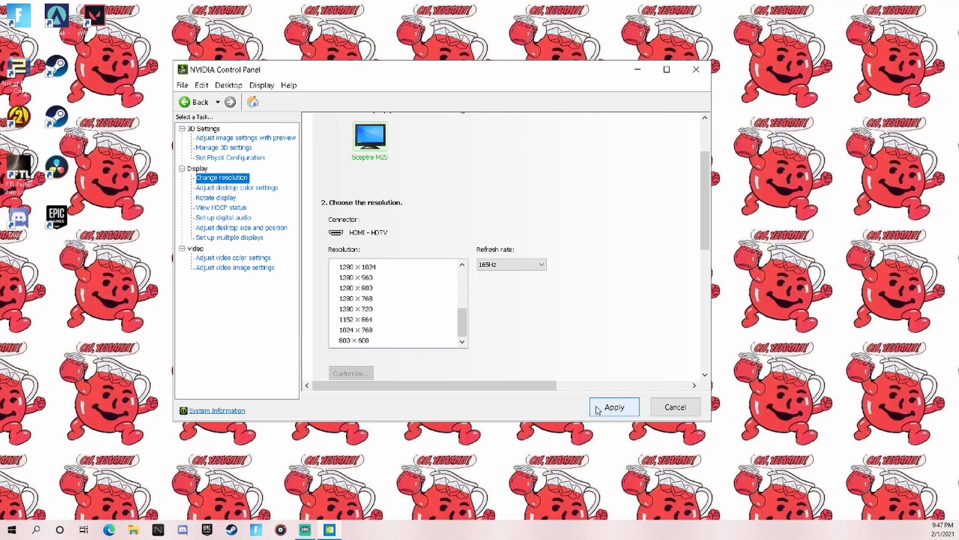
left_click(615, 406)
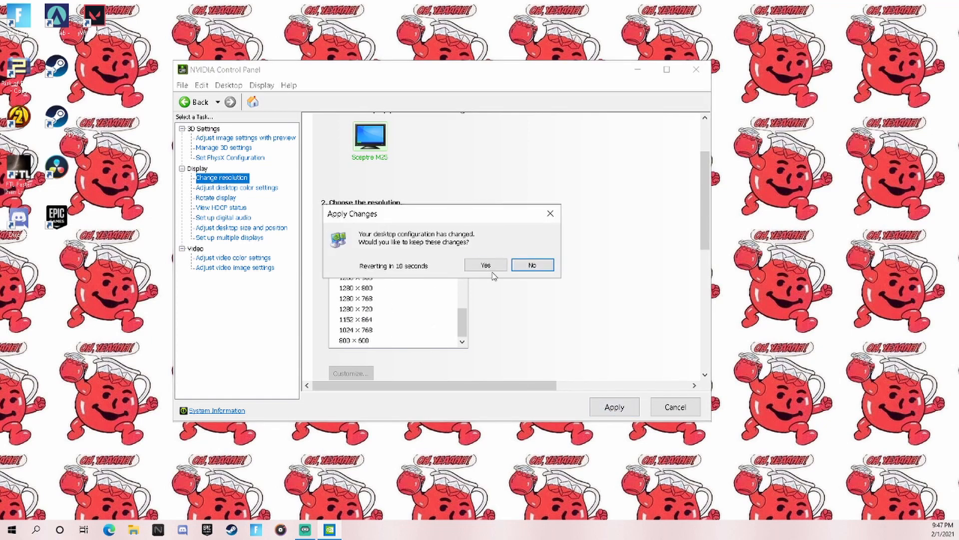
left_click(493, 274)
left_click(225, 188)
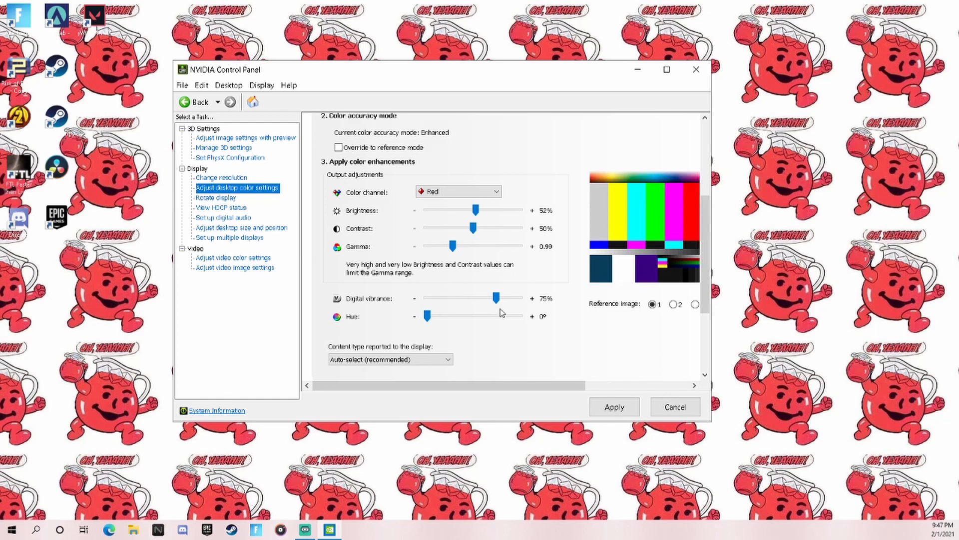
Apply the desktop colour settings with 75% digital vibrance and view desktop size and position.
left_click(615, 406)
left_click(241, 227)
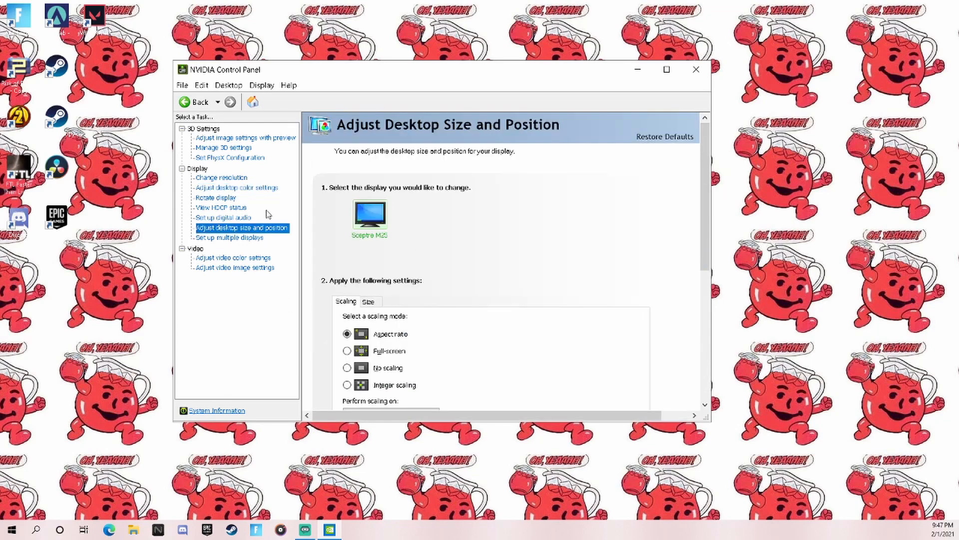
Close NVIDIA Control Panel and launch GeForce Experience from the search for 'ge'.
left_click(695, 71)
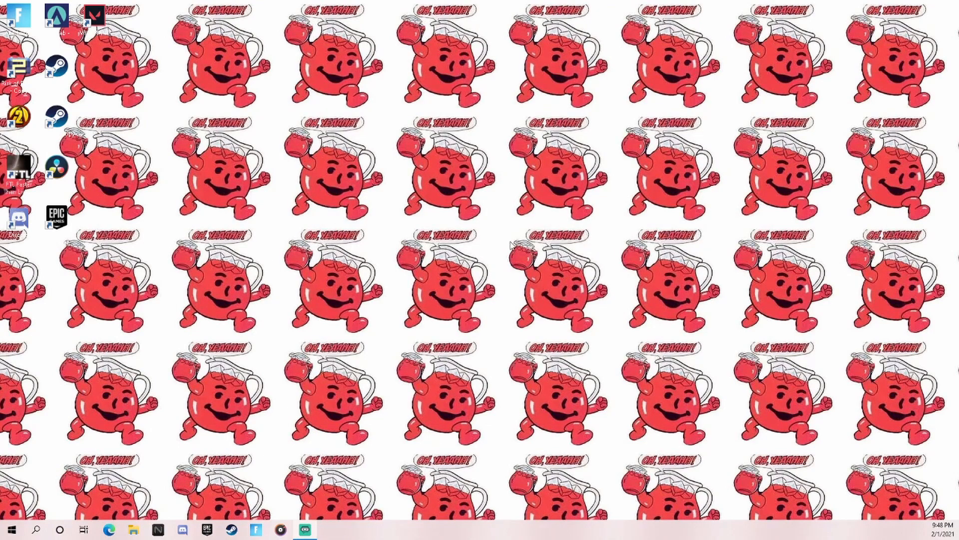
left_click(36, 529)
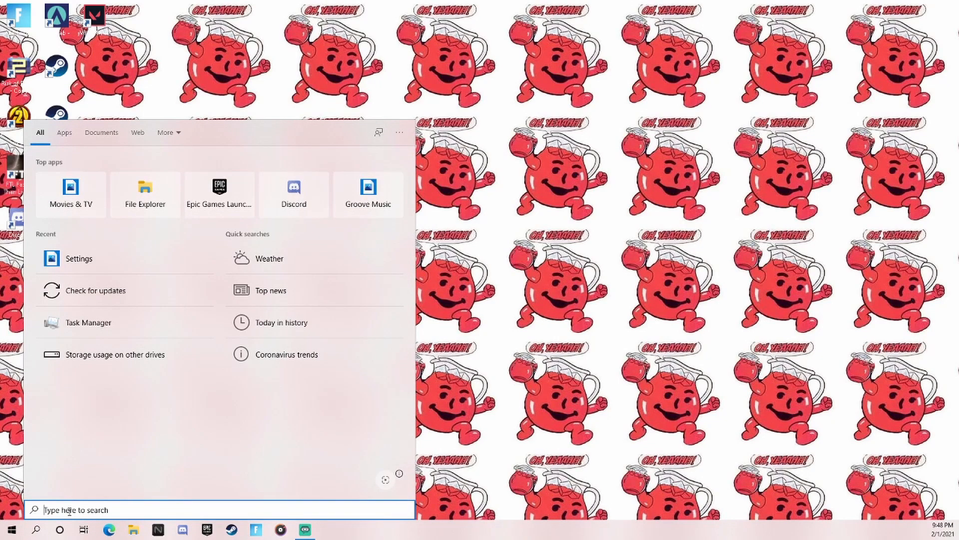
type("ge")
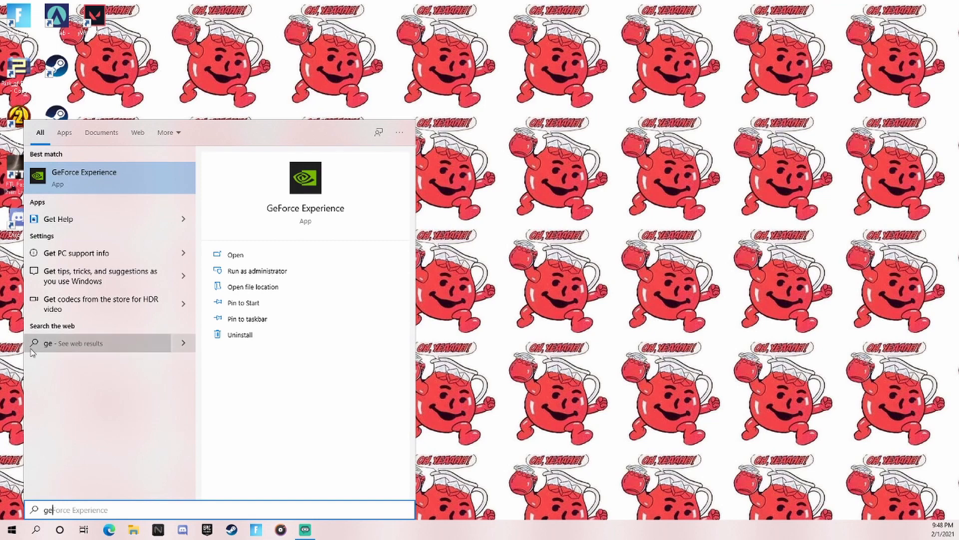
left_click(81, 182)
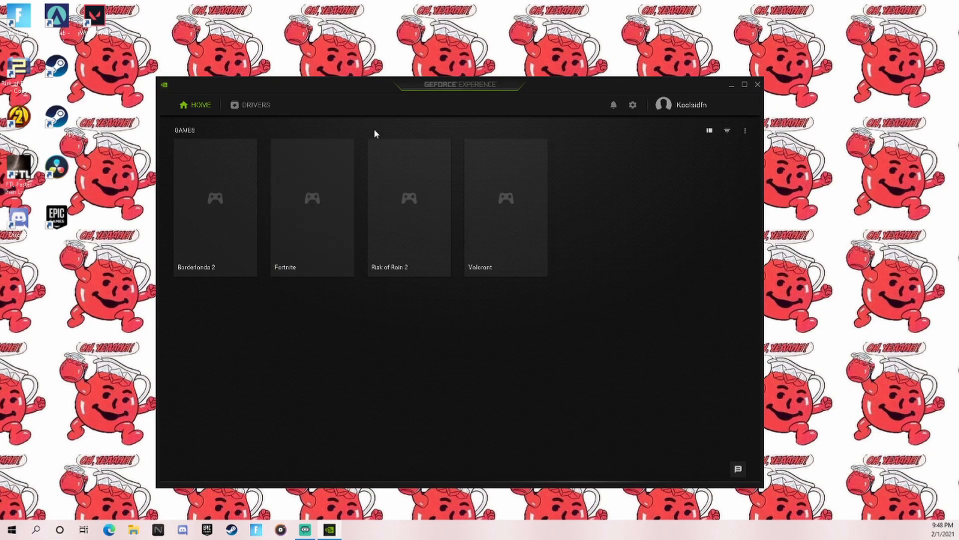
Check for driver updates repeatedly, confirming Game Ready Driver 461.40 is current, then close the app.
left_click(251, 106)
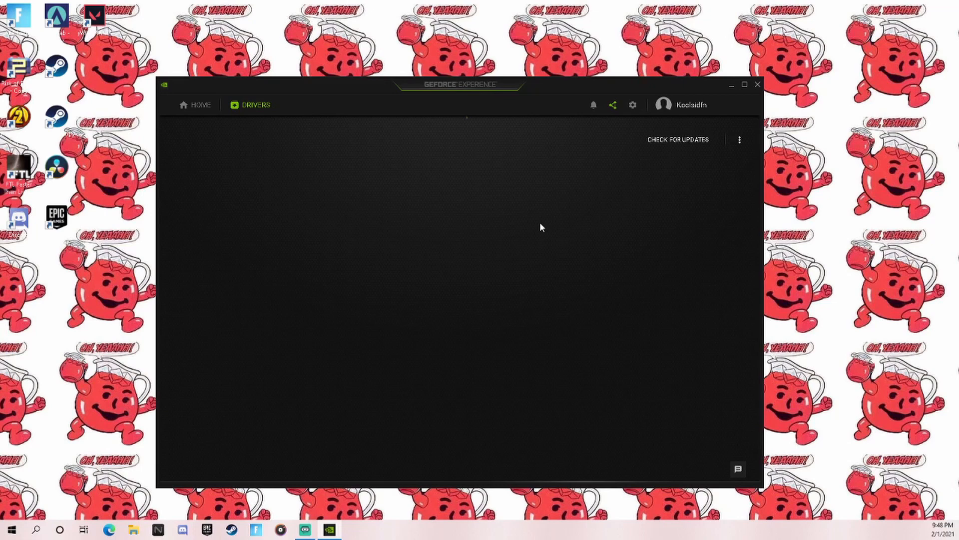
left_click(678, 133)
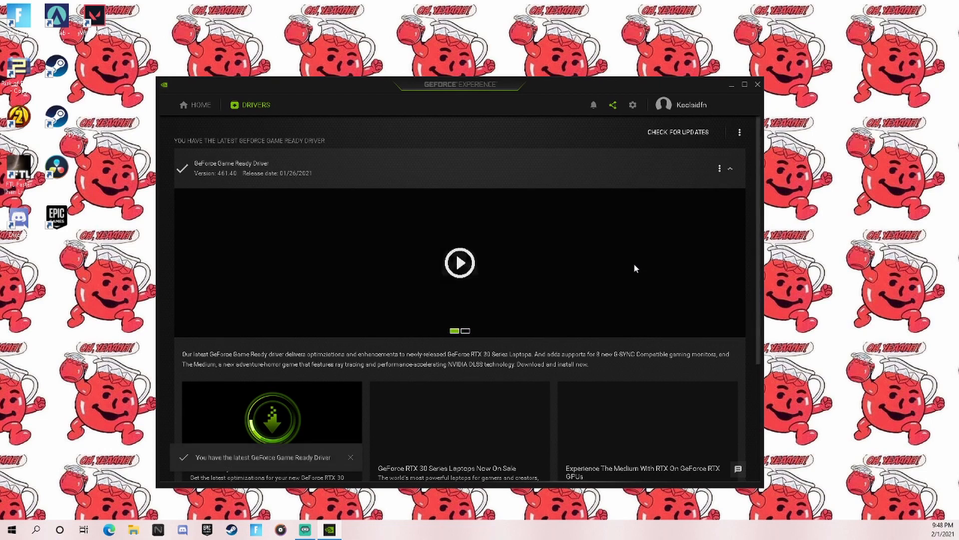
left_click(712, 121)
left_click(658, 136)
left_click(757, 84)
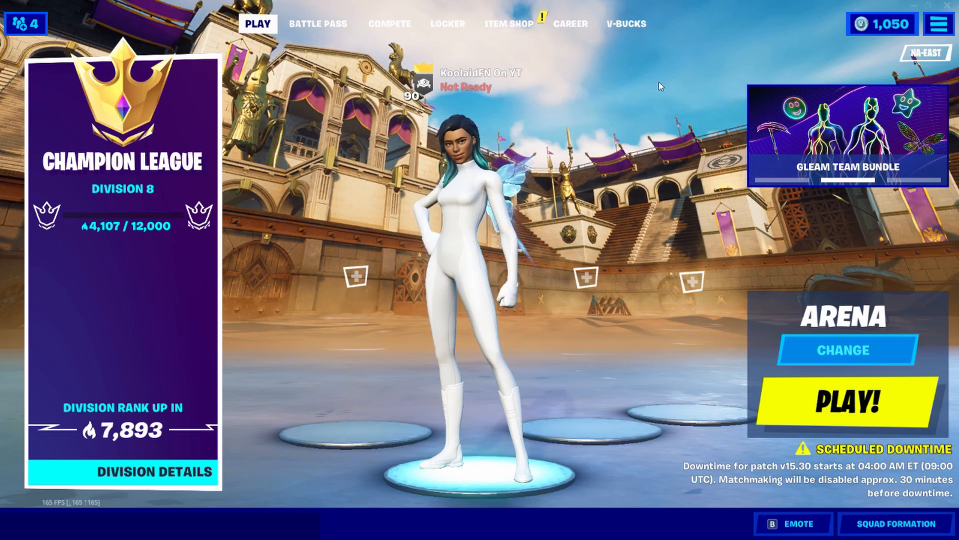
In Fortnite settings, cycle resolution to 1280 × 720 and back to 1920 × 1080, keeping 165 FPS limit.
left_click(939, 23)
left_click(832, 62)
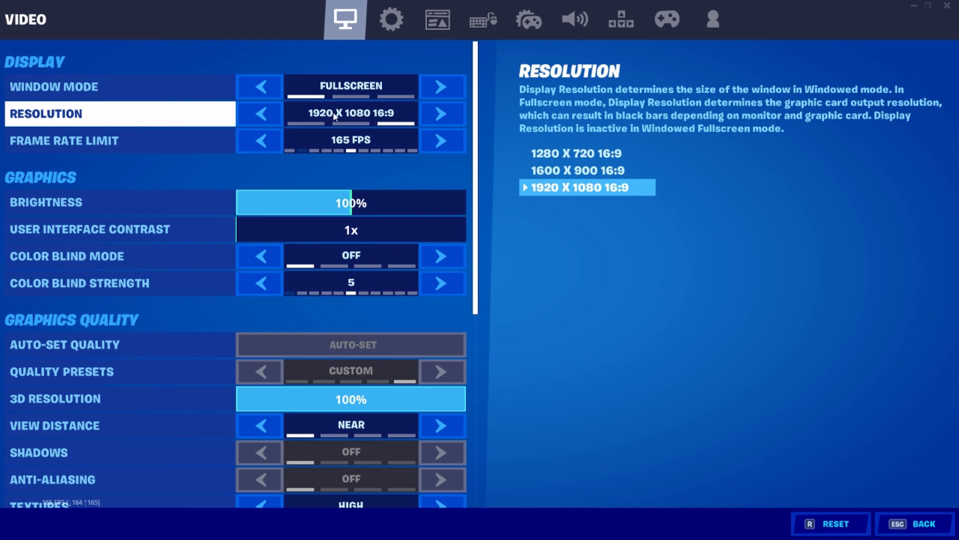
left_click(261, 113)
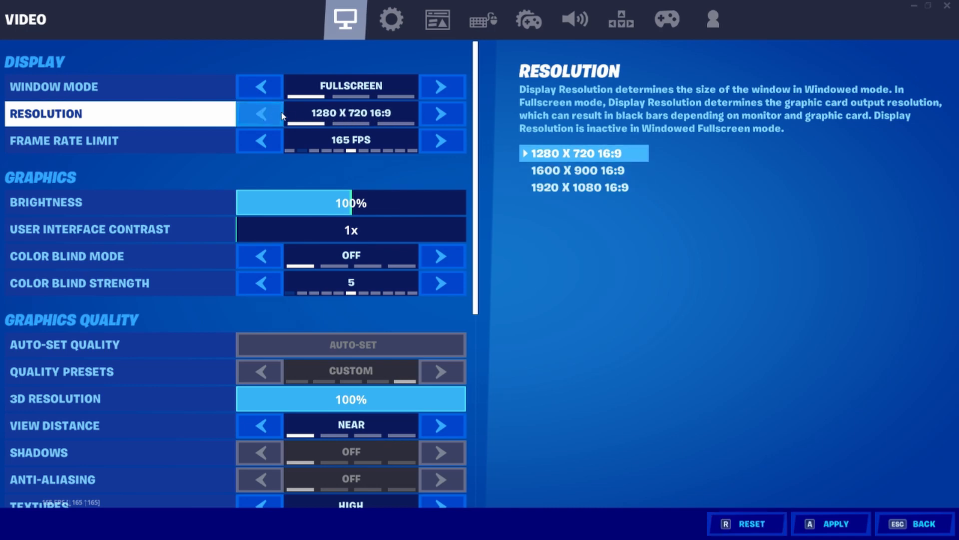
left_click(427, 114)
left_click(428, 114)
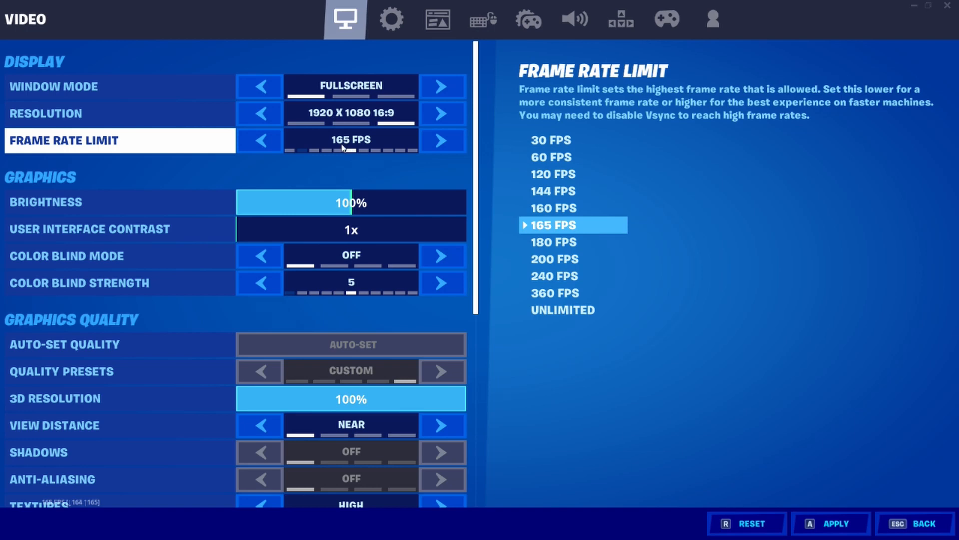
scroll(341, 148, "down", 3)
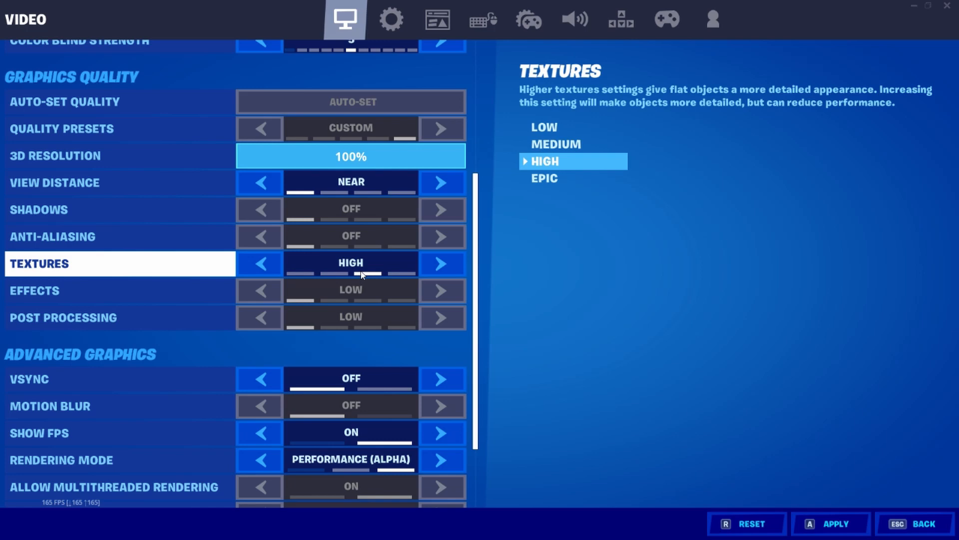
scroll(170, 290, "down", 2)
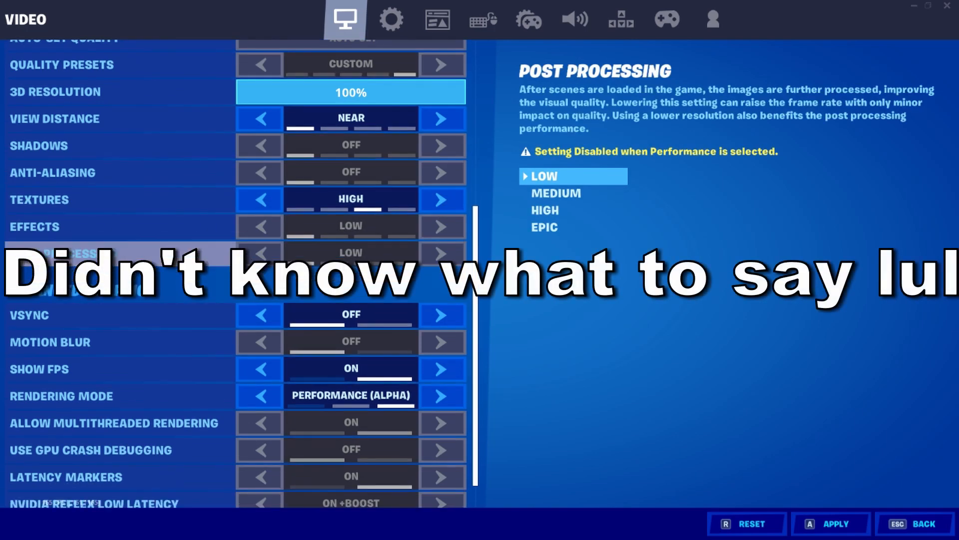